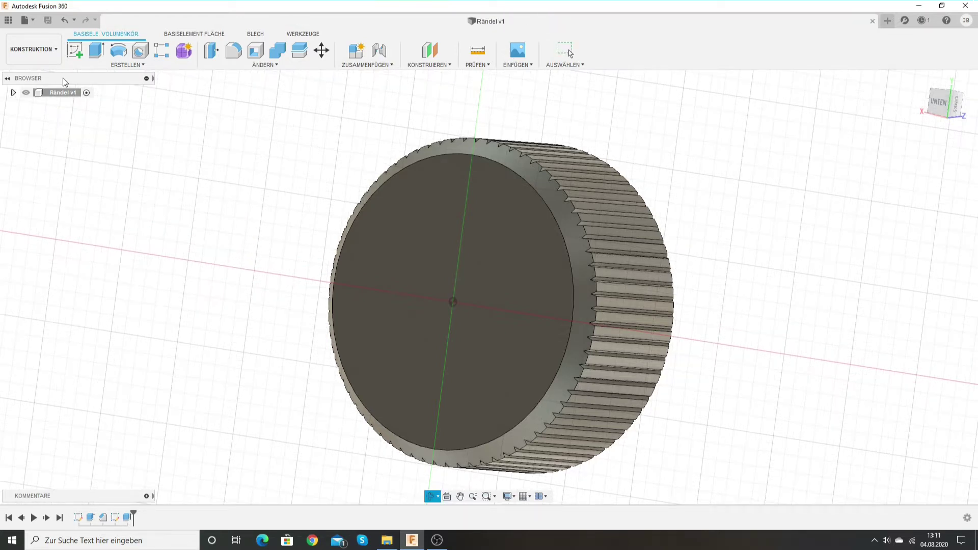
- Open the File (Datei) menu
click(30, 19)
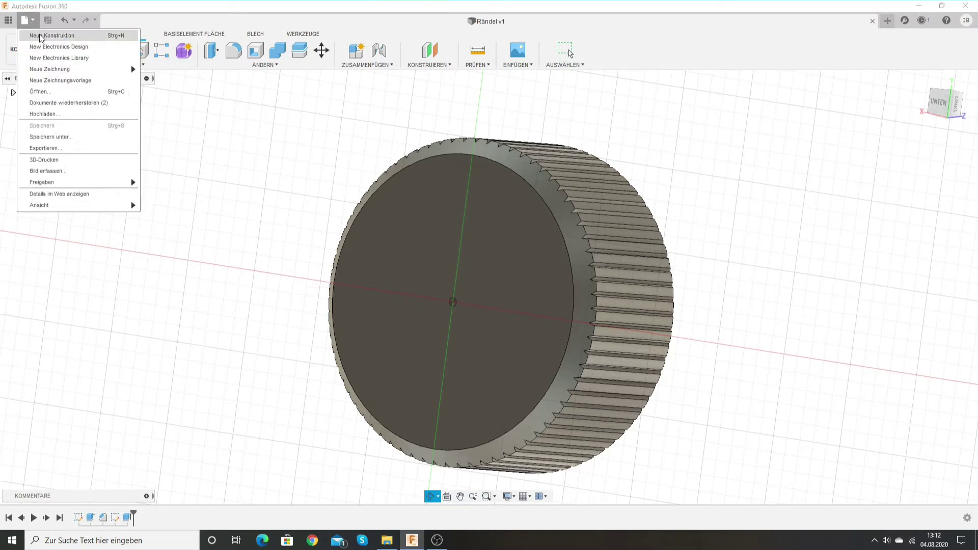
- Create a new empty design and switch to the top (OBEN) view
click(51, 35)
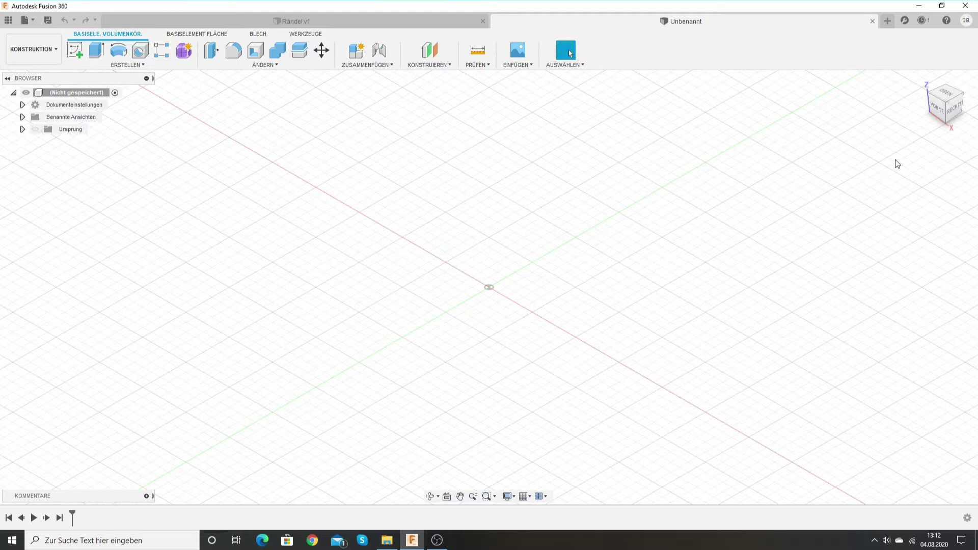
click(949, 96)
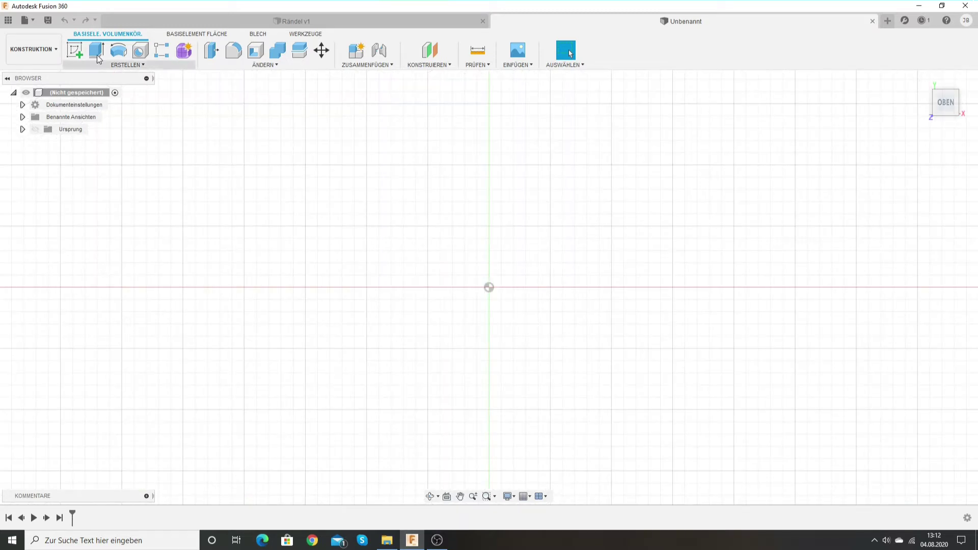
- Start a new sketch on the XY ground plane and zoom in around the origin
click(79, 52)
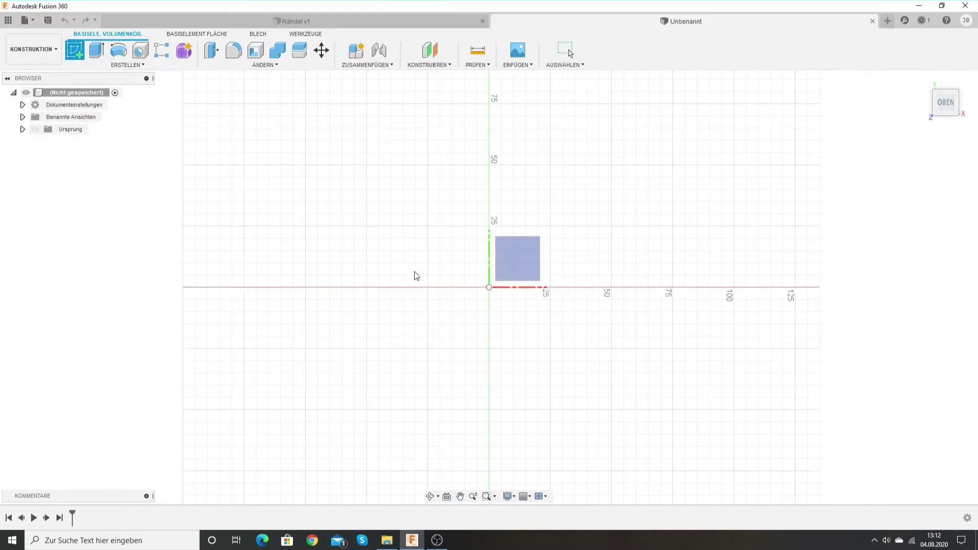
click(518, 257)
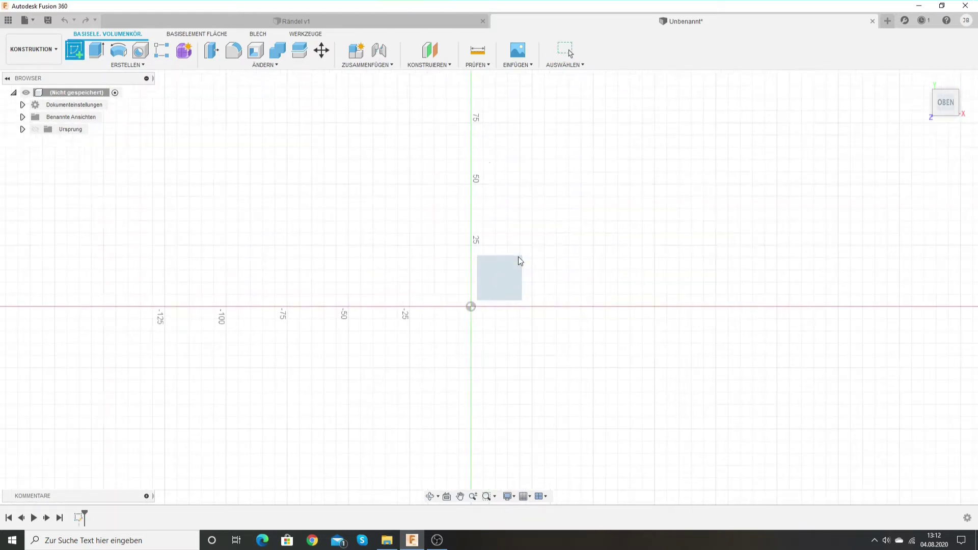
middle_drag(473, 317, 465, 266)
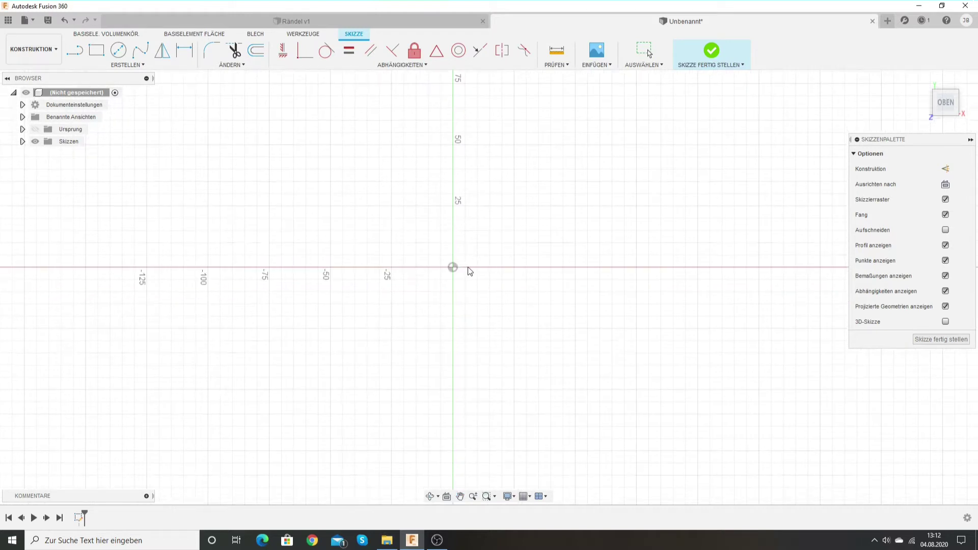
scroll(458, 264, up, 2)
scroll(457, 263, up, 1)
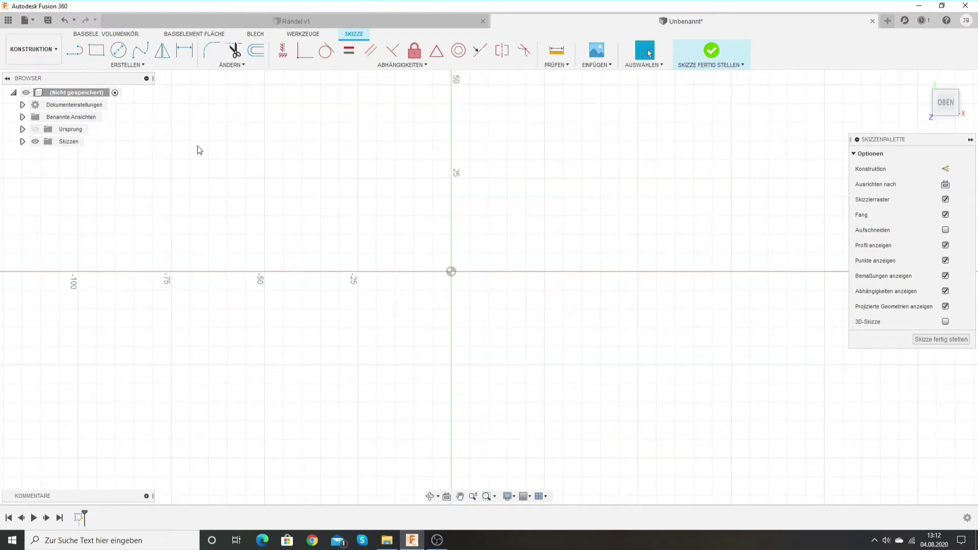
- Draw a 20 mm diameter circle centred on the origin and finish the sketch
click(119, 50)
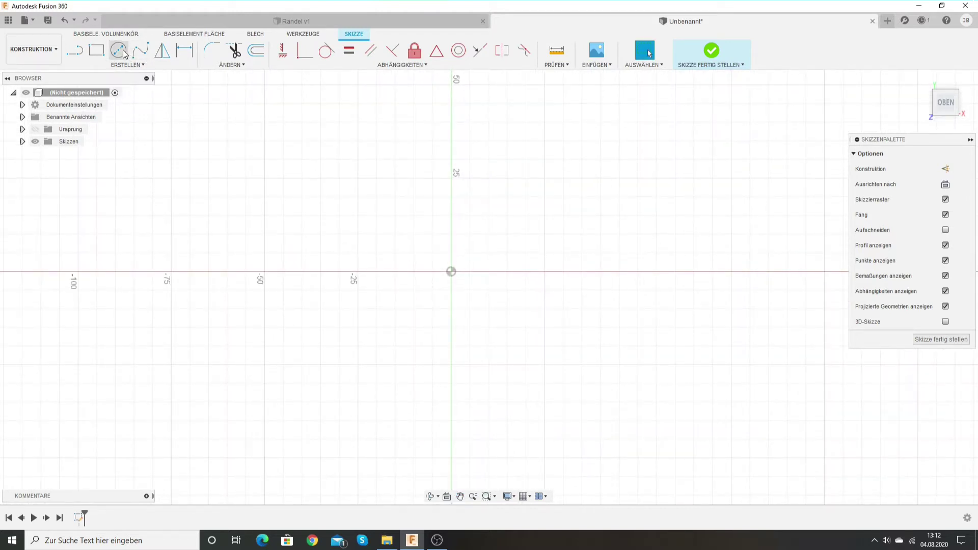
click(451, 272)
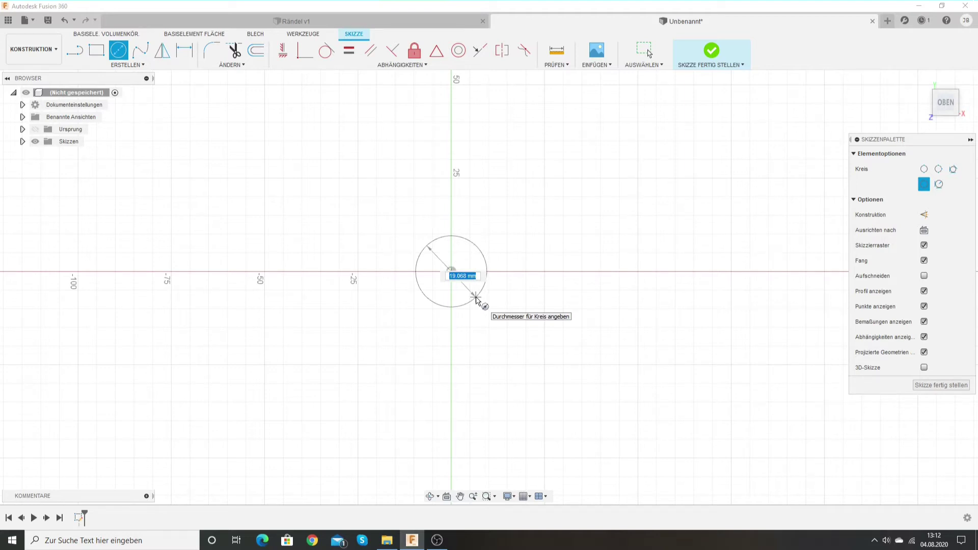
text(20)
key(Tab)
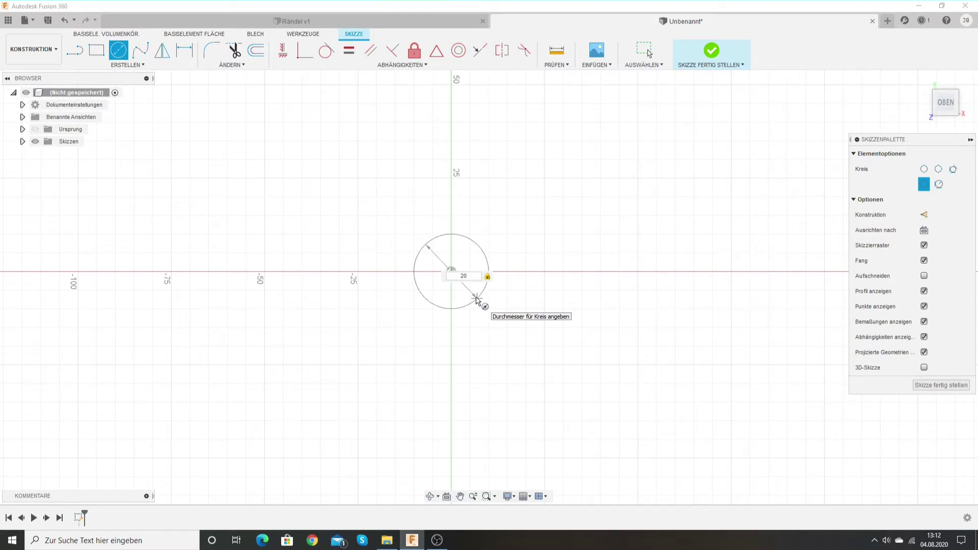
key(Return)
key(Escape)
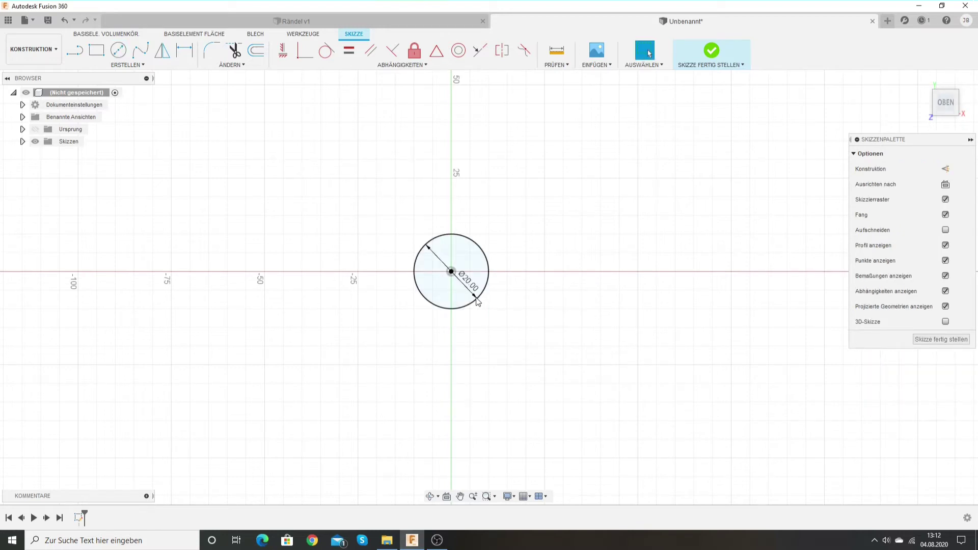
click(920, 341)
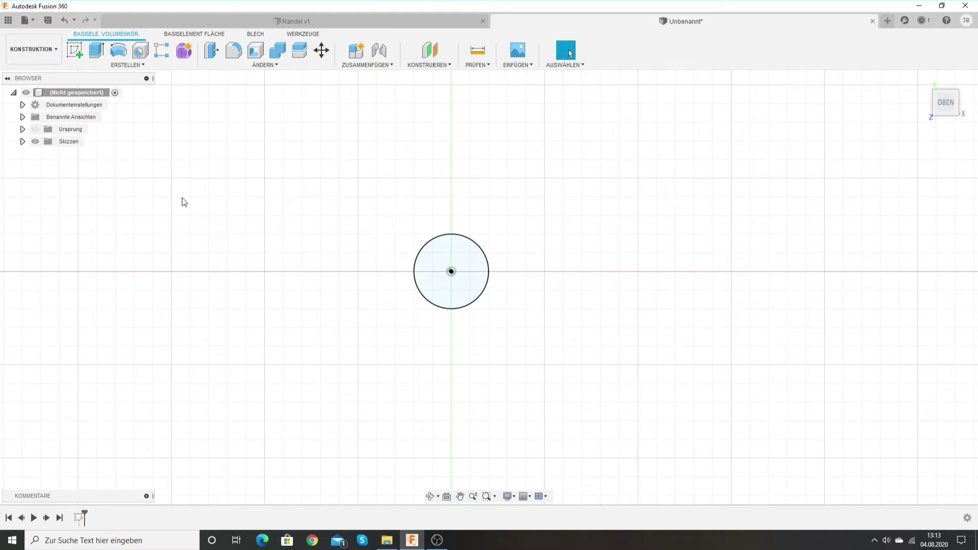
- Extrude the circle profile 10 mm as a new body
click(97, 51)
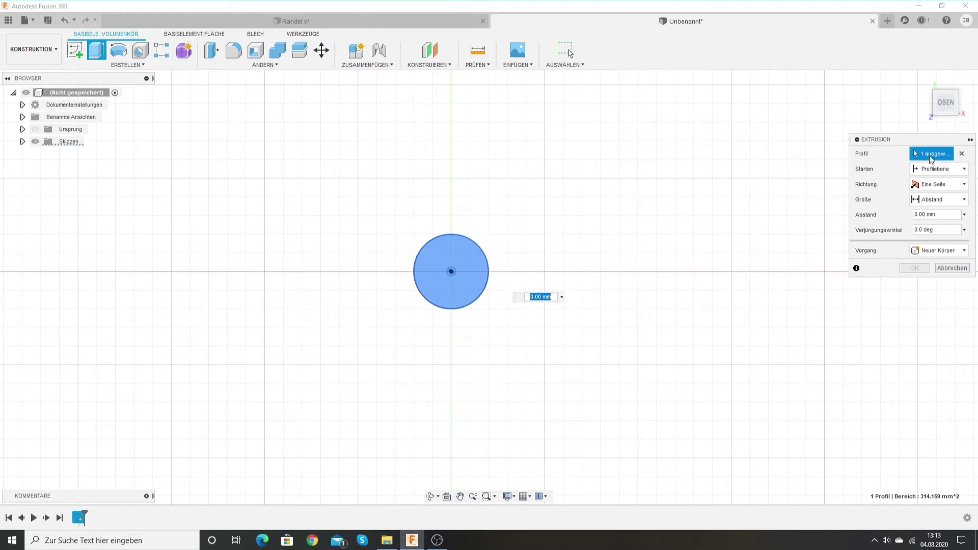
click(961, 153)
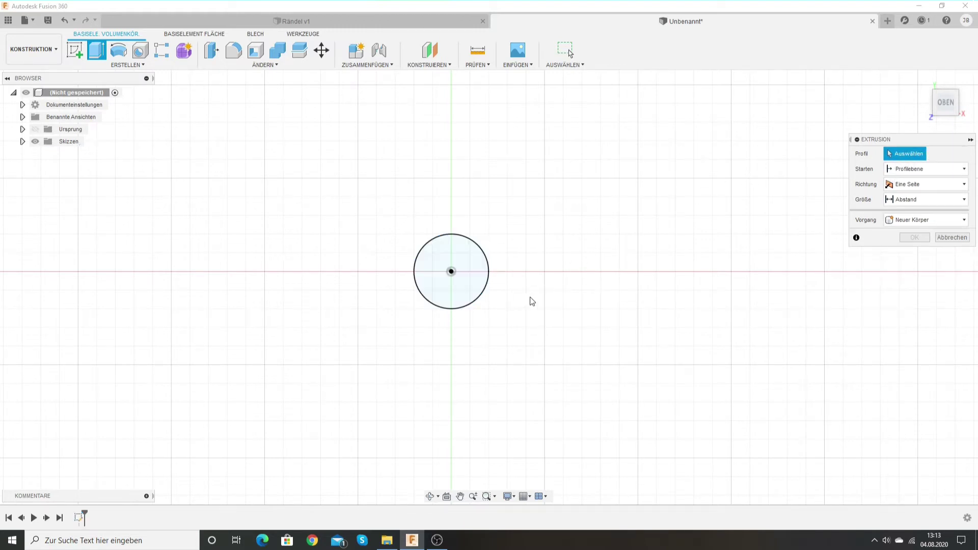
click(473, 270)
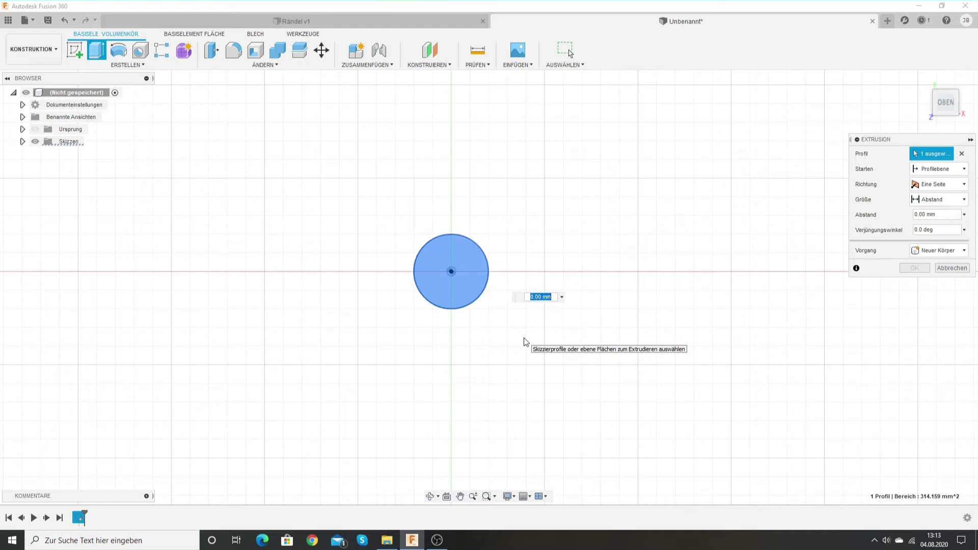
text(10)
key(Return)
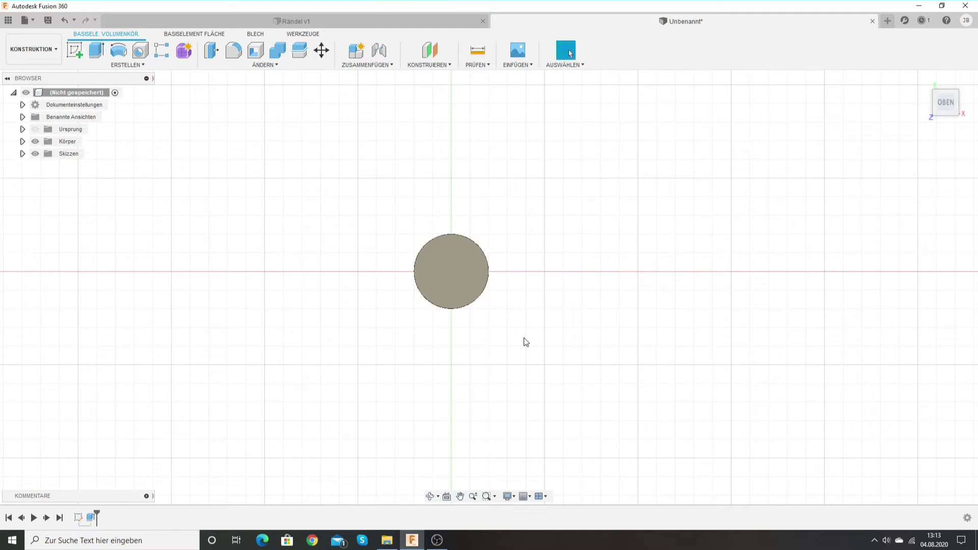
- Tilt the view into 3D and select the cylinder's top and bottom circular edges
click(429, 497)
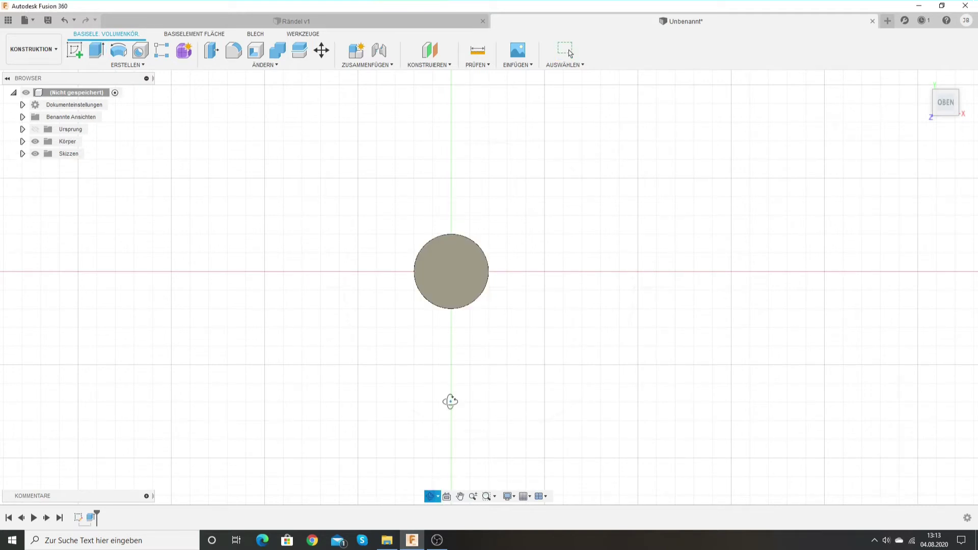
drag(465, 365, 450, 312)
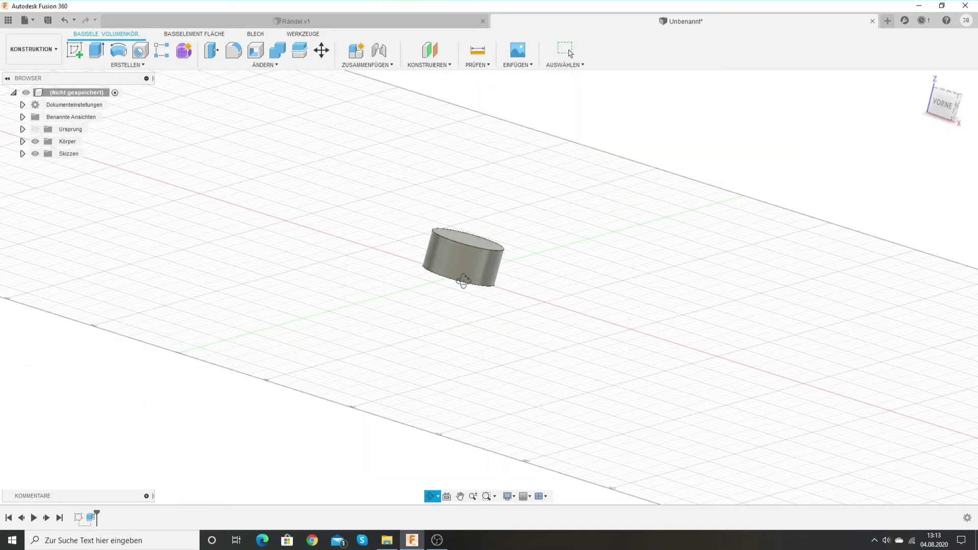
scroll(464, 280, up, 4)
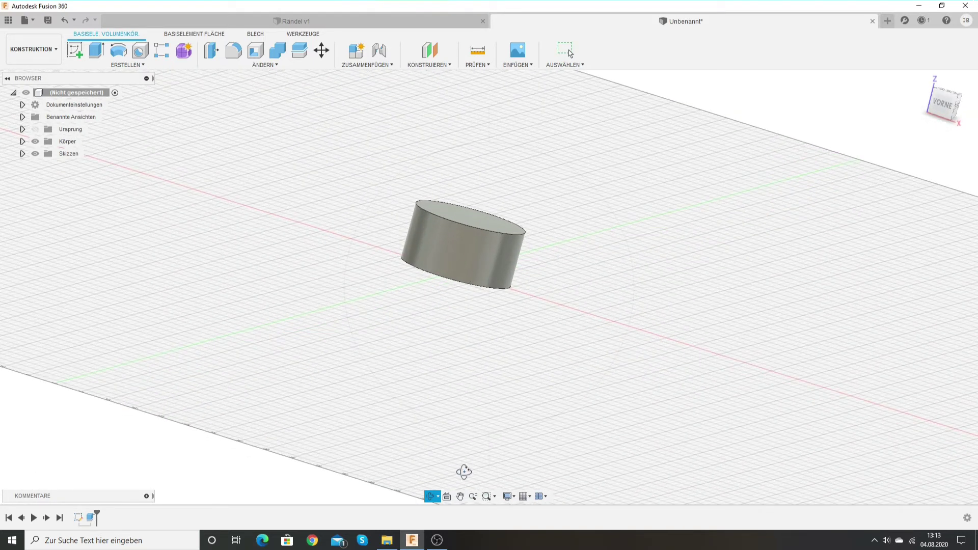
click(460, 497)
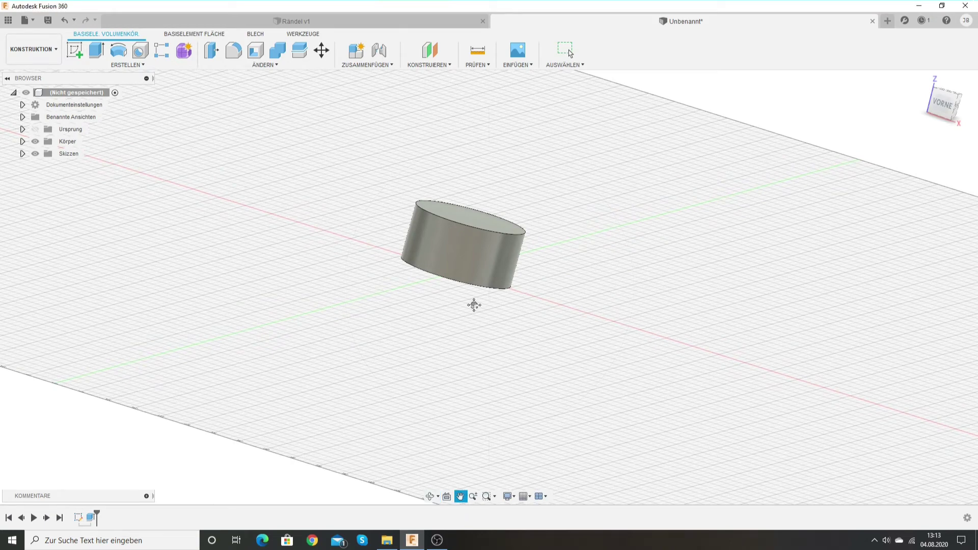
key(Escape)
middle_drag(453, 298, 454, 330)
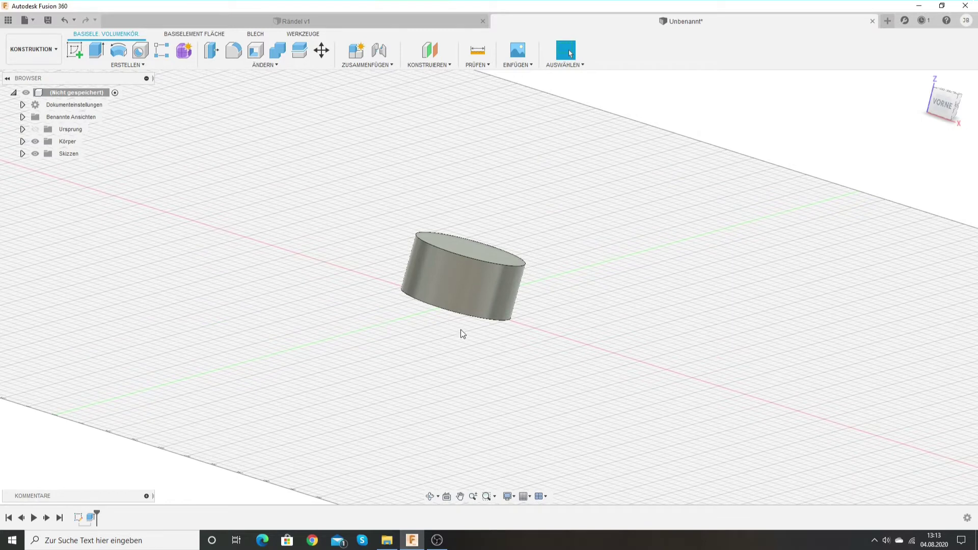
click(460, 258)
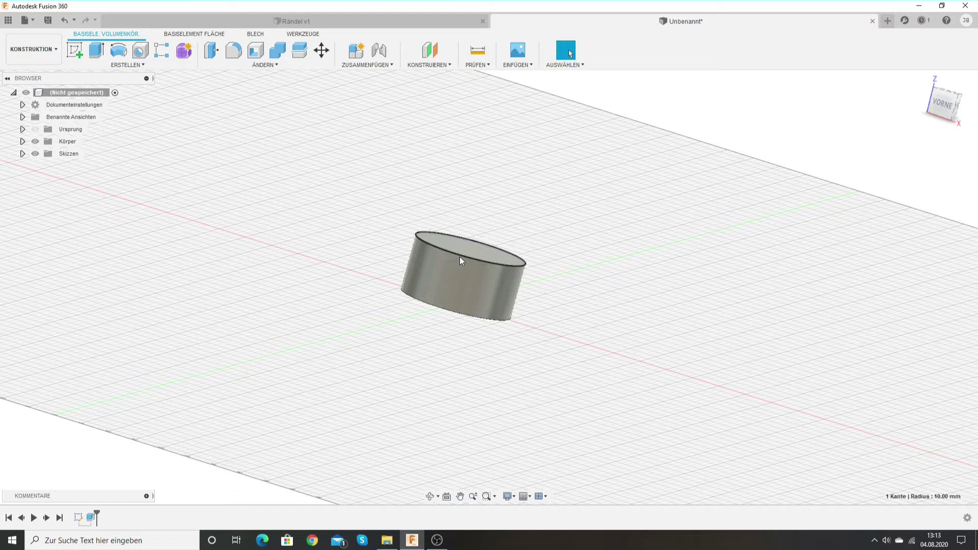
ctrl+click(439, 310)
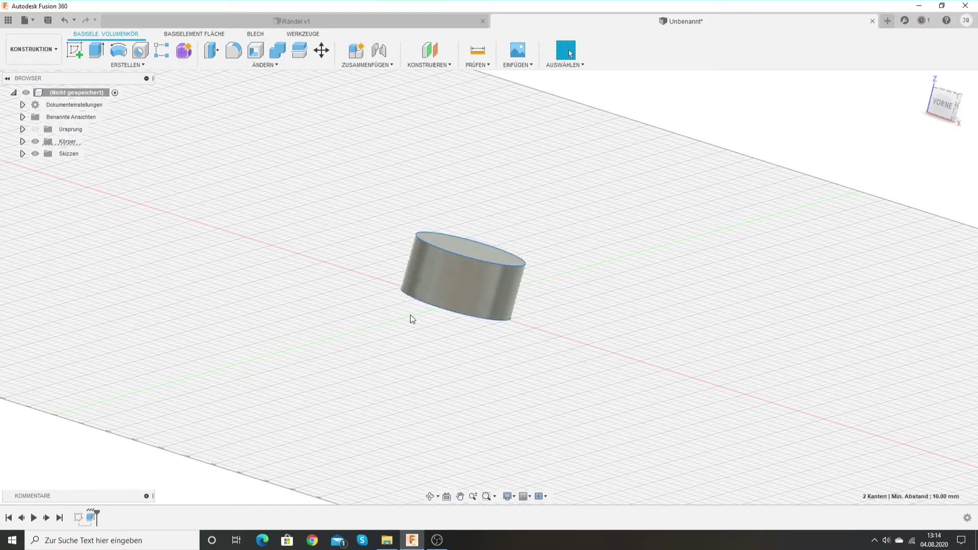
click(263, 65)
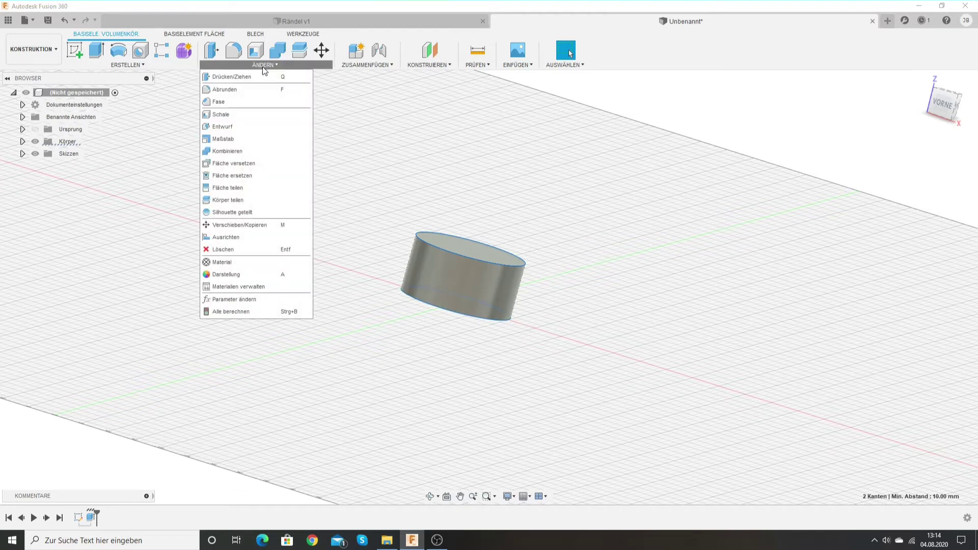
- Chamfer both selected edges by 1 mm, then view the part from the front and from below
click(234, 101)
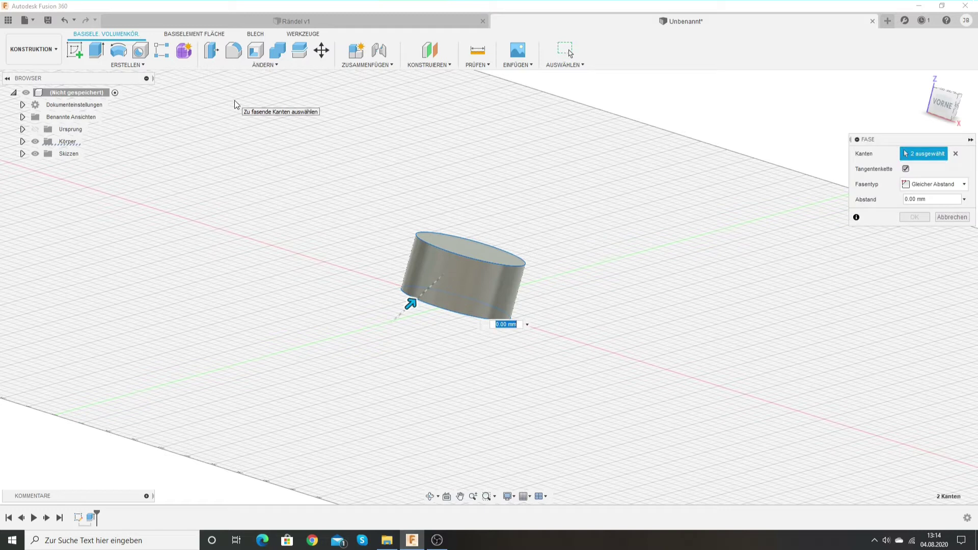
text(1)
key(Return)
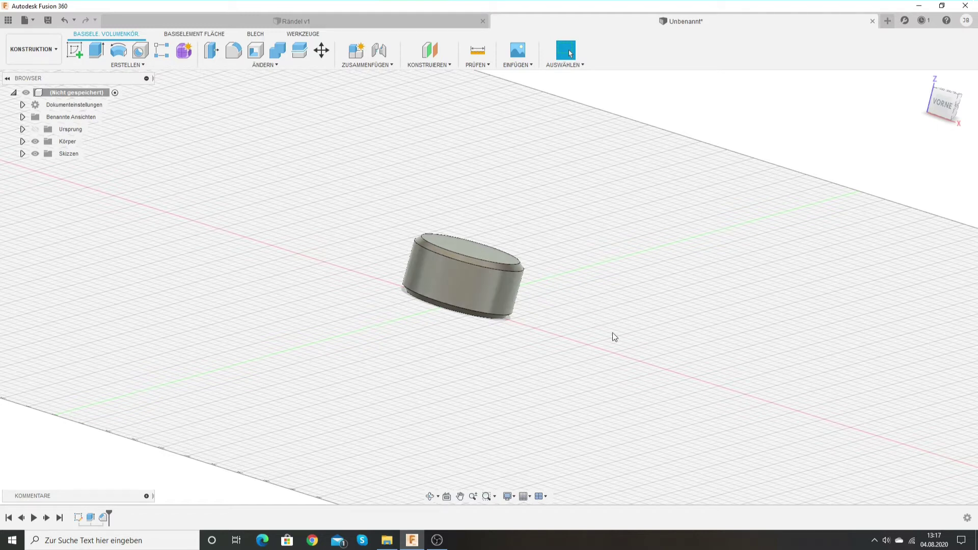
click(940, 105)
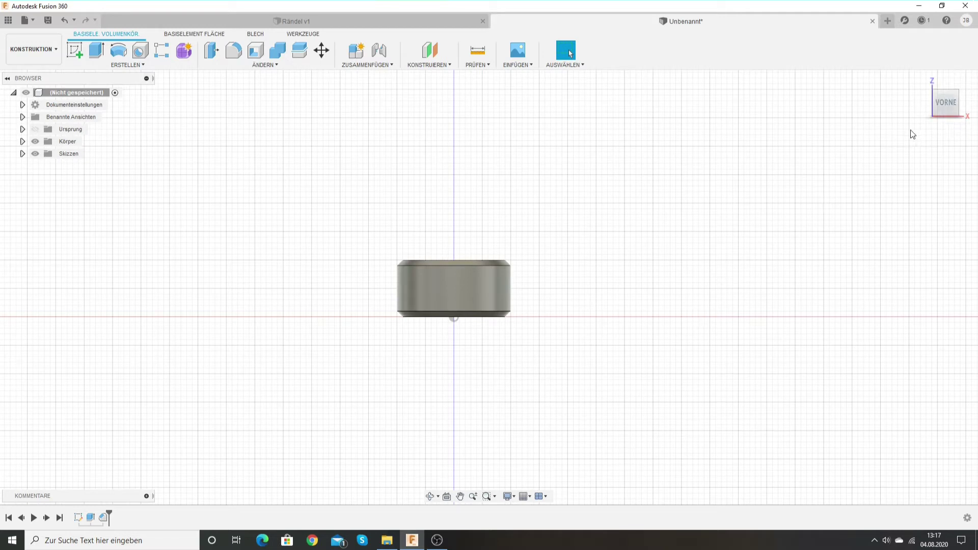
click(946, 120)
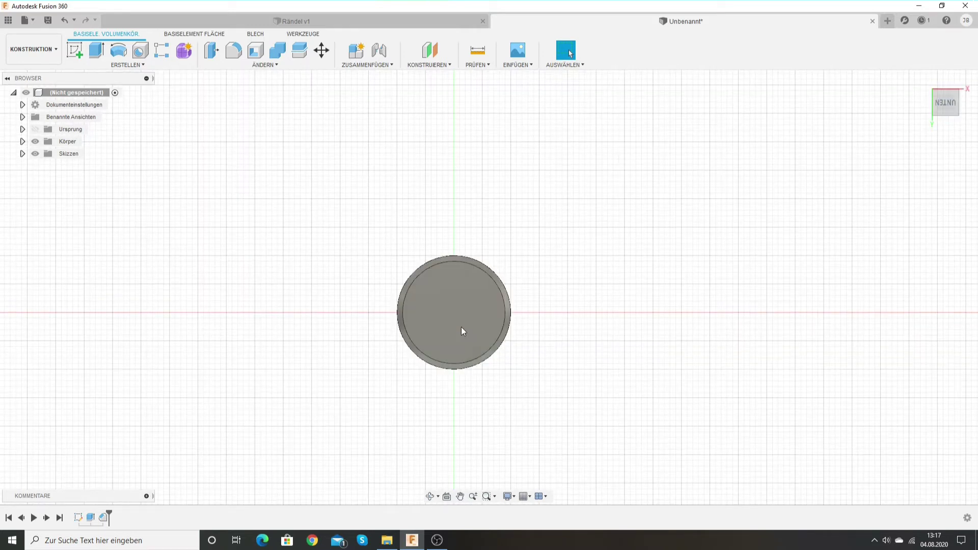
scroll(460, 327, up, 2)
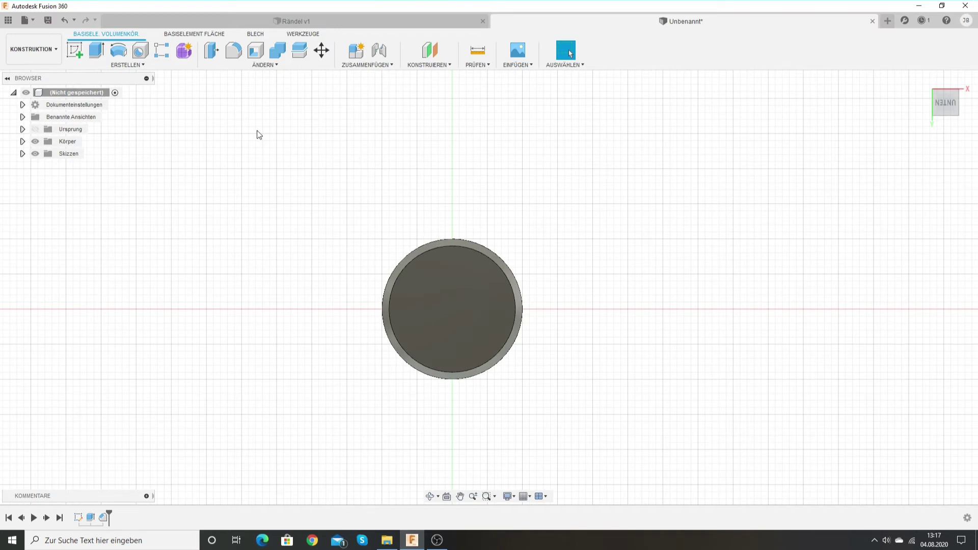
click(77, 51)
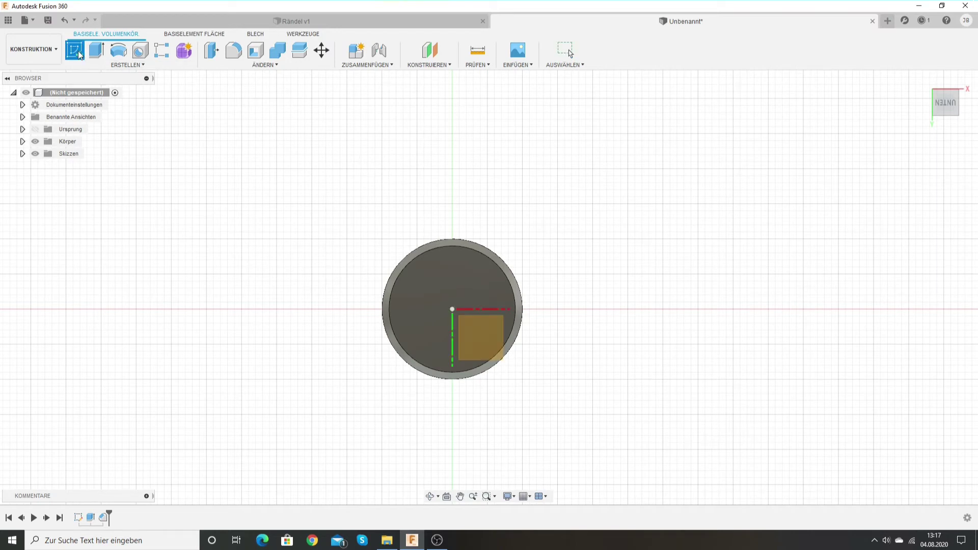
click(479, 342)
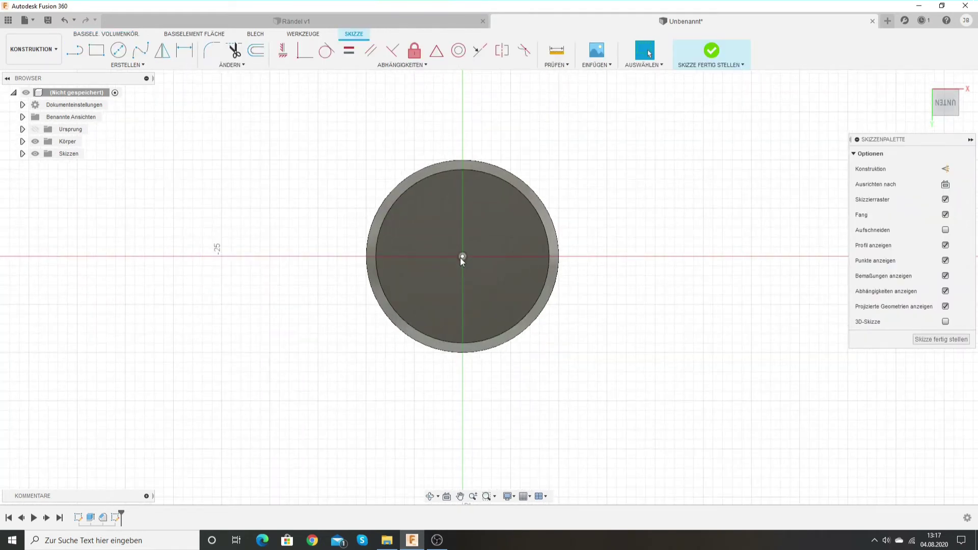
scroll(482, 259, up, 2)
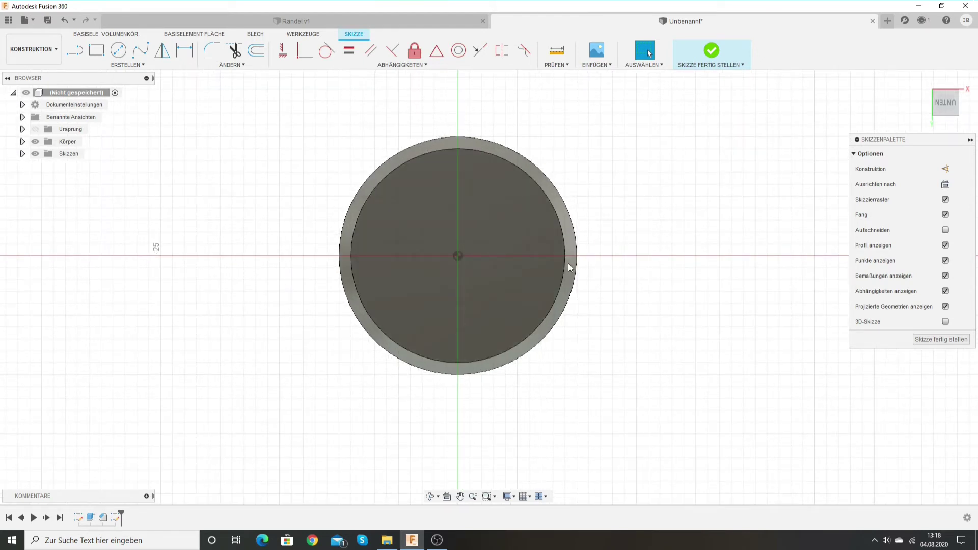
scroll(619, 259, up, 3)
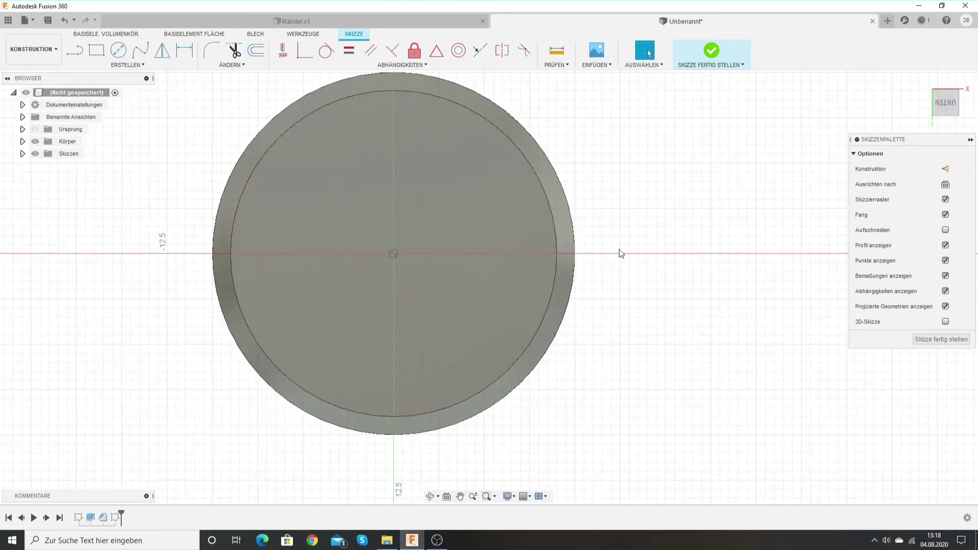
- Draw a closed triangle right of the circle with its left tip on the horizontal axis
click(74, 53)
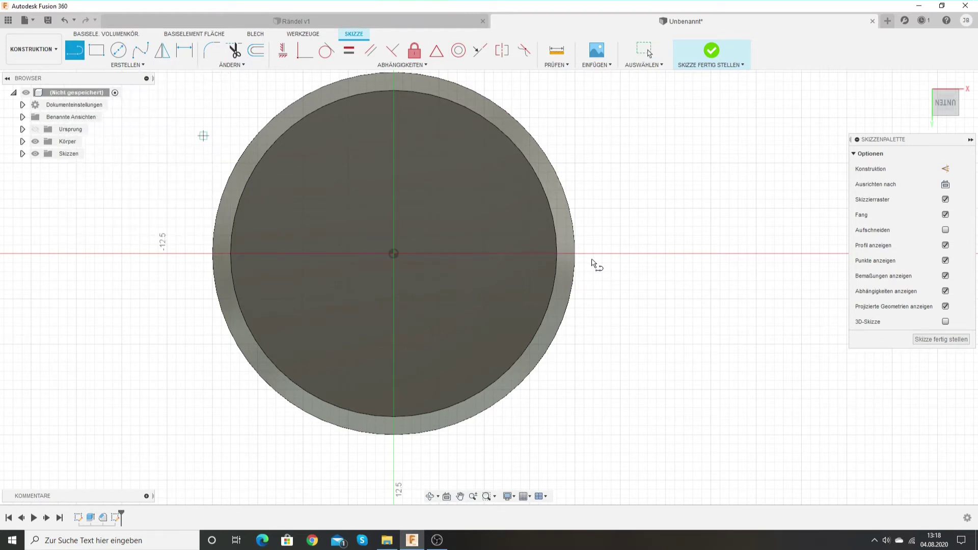
scroll(606, 257, up, 3)
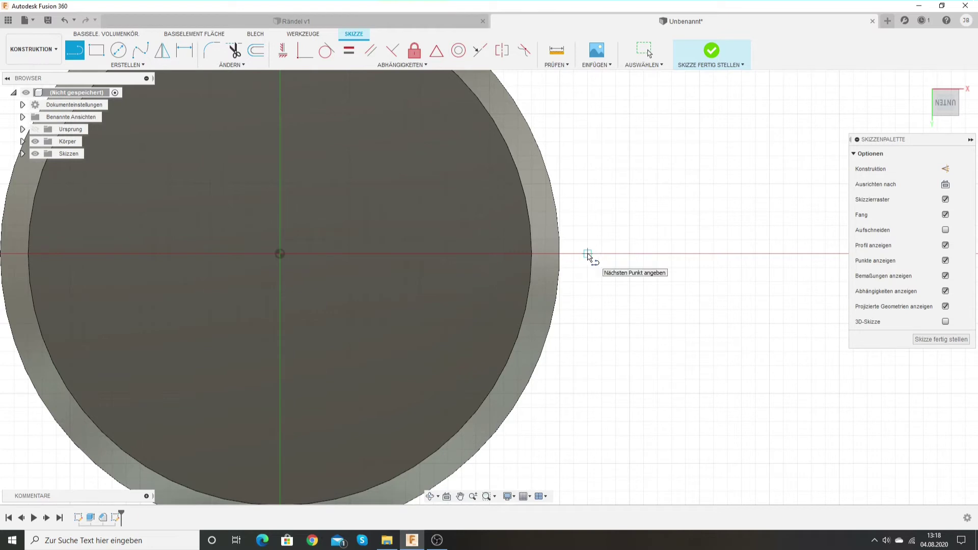
click(587, 253)
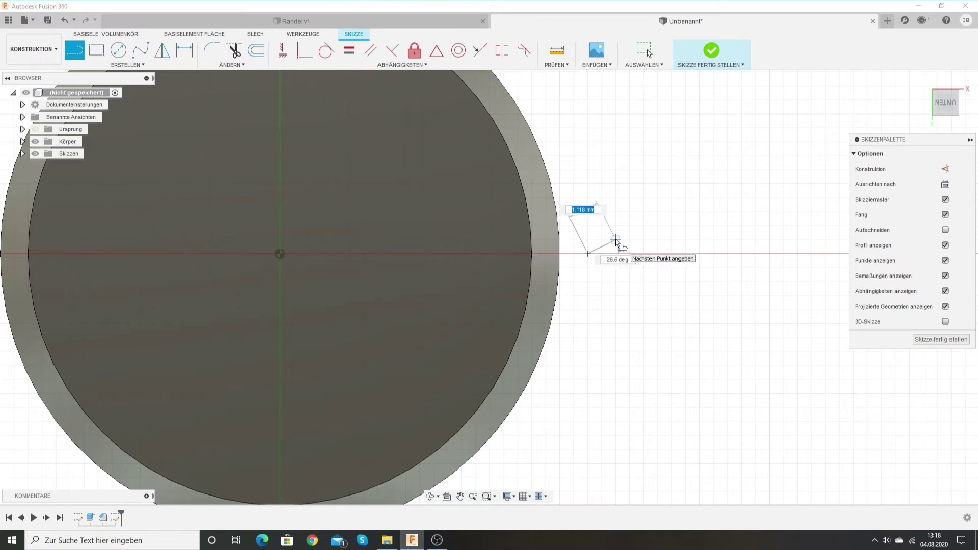
click(615, 240)
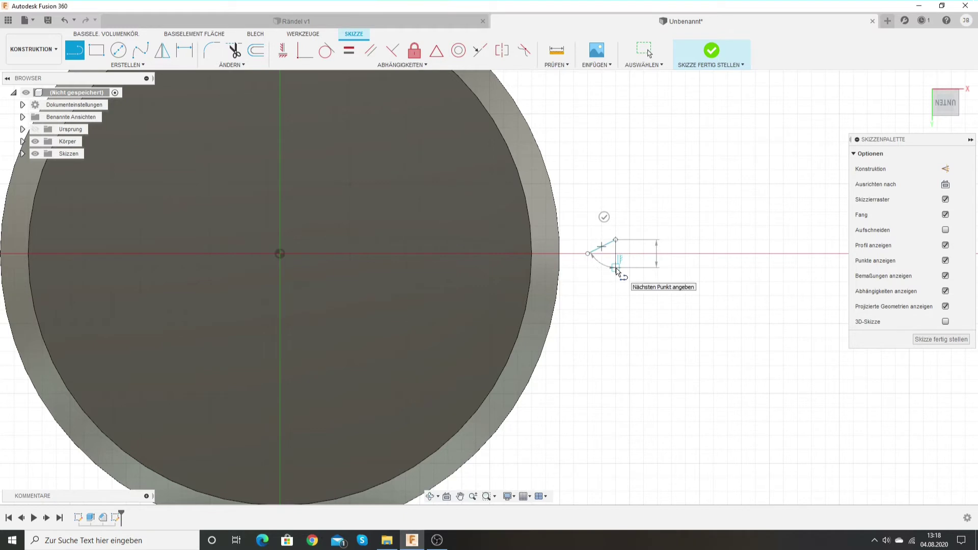
click(616, 267)
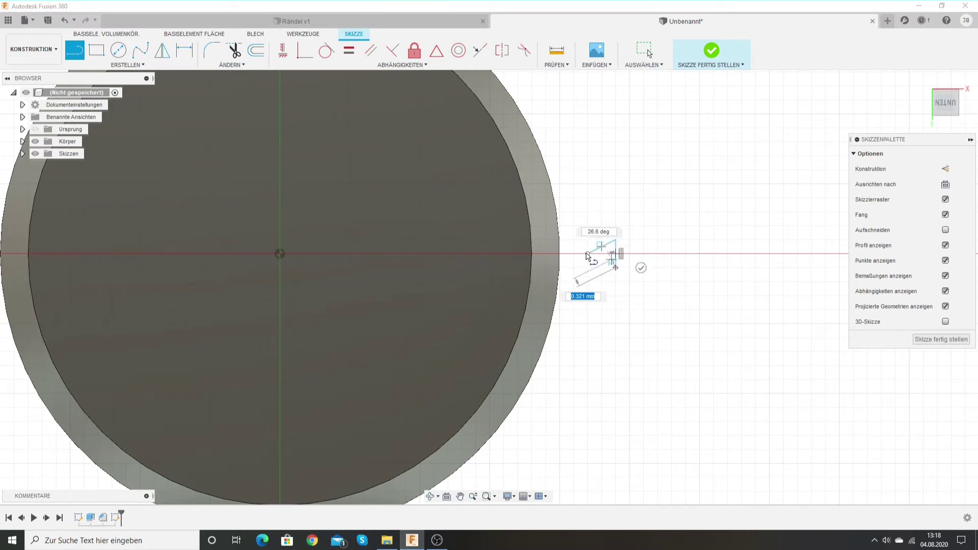
click(588, 254)
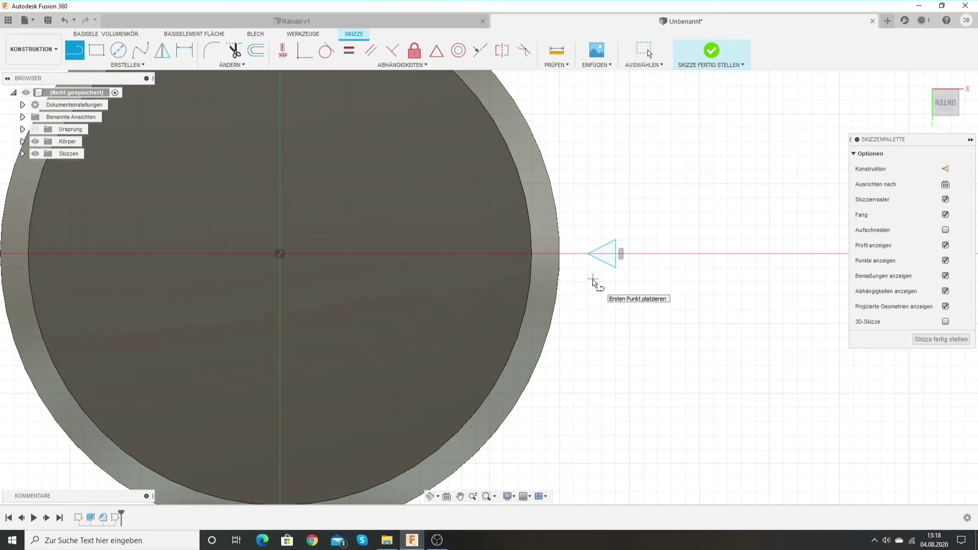
right_click(593, 279)
click(559, 279)
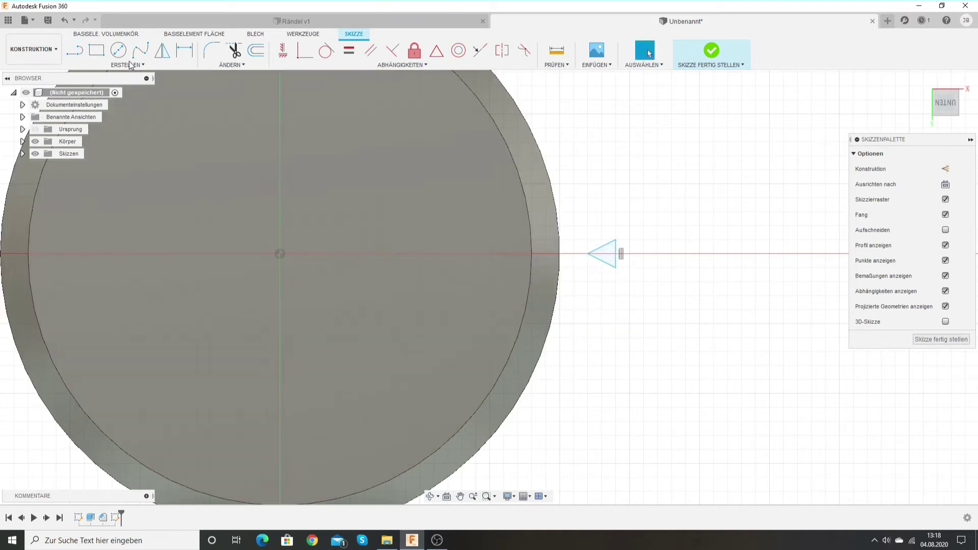
- Dimension the distance from the triangle's tip to the origin as 9.75 mm
click(128, 65)
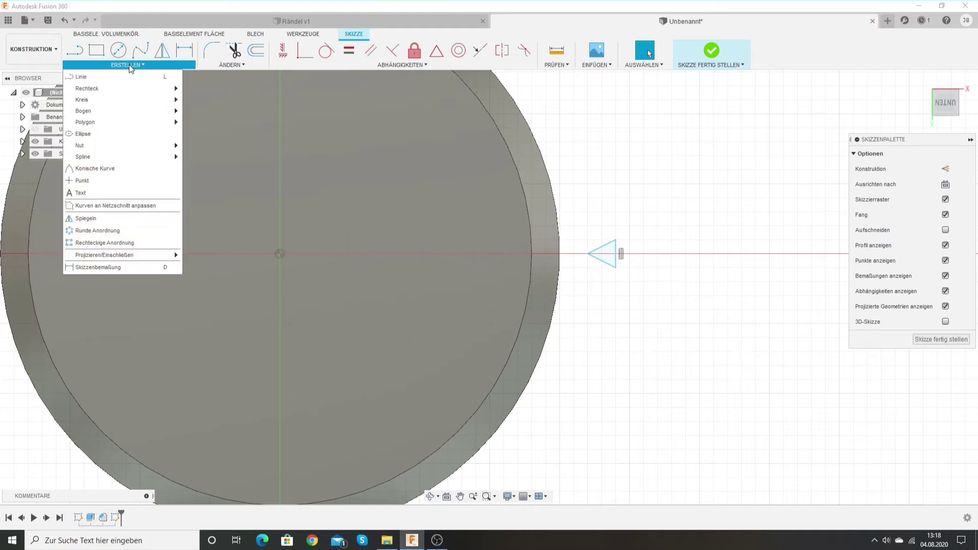
click(105, 266)
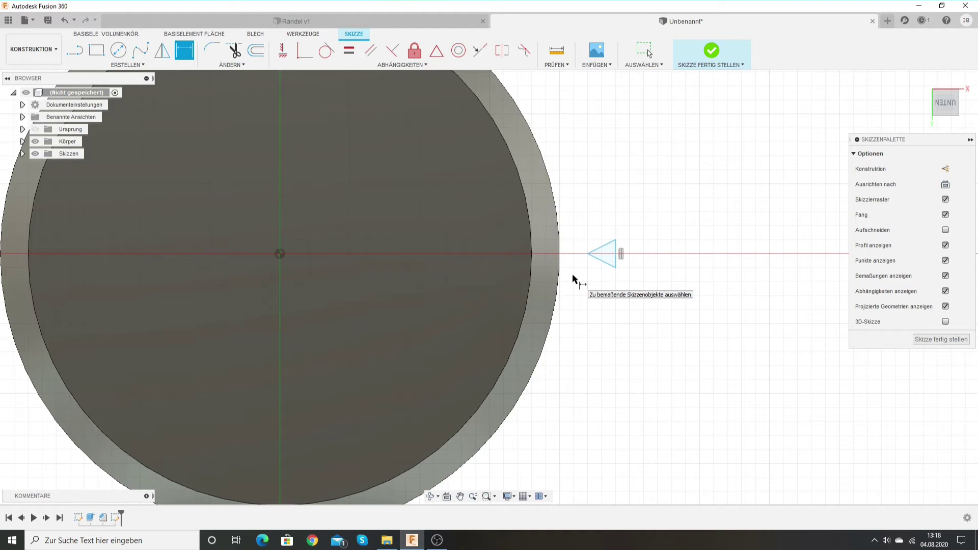
click(588, 253)
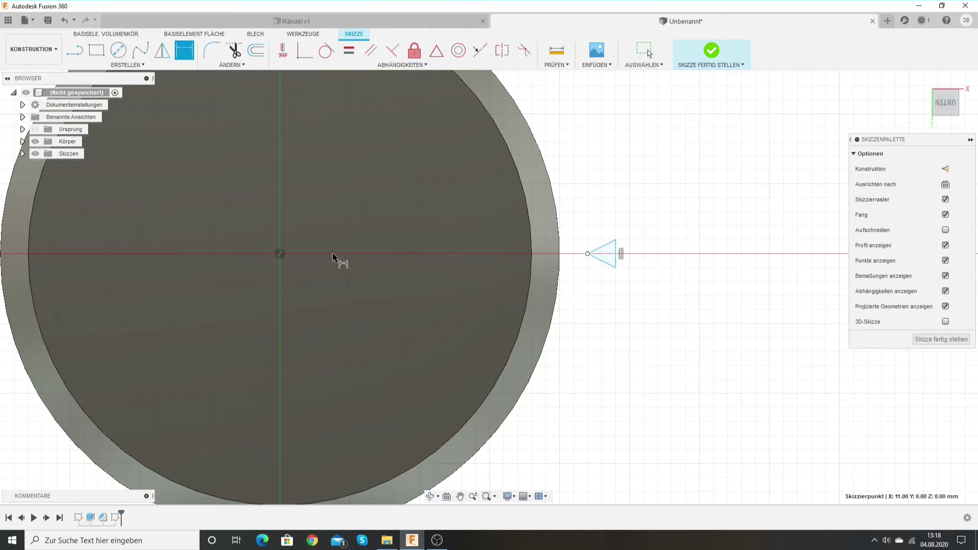
click(280, 253)
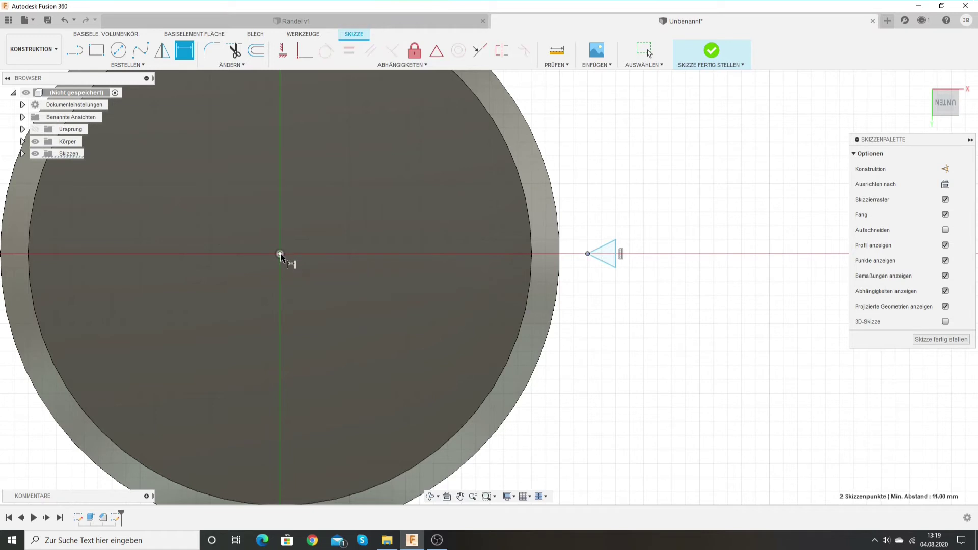
click(388, 238)
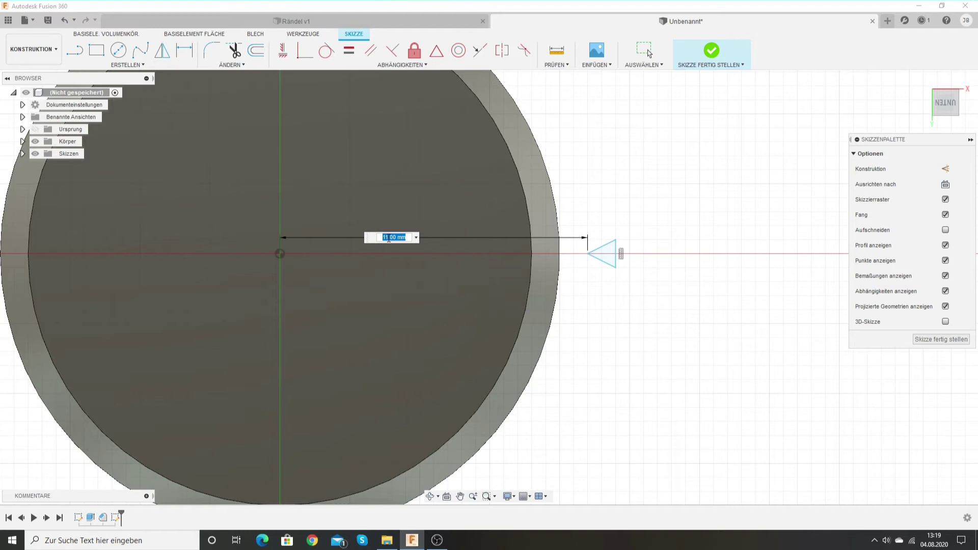
text(9,75)
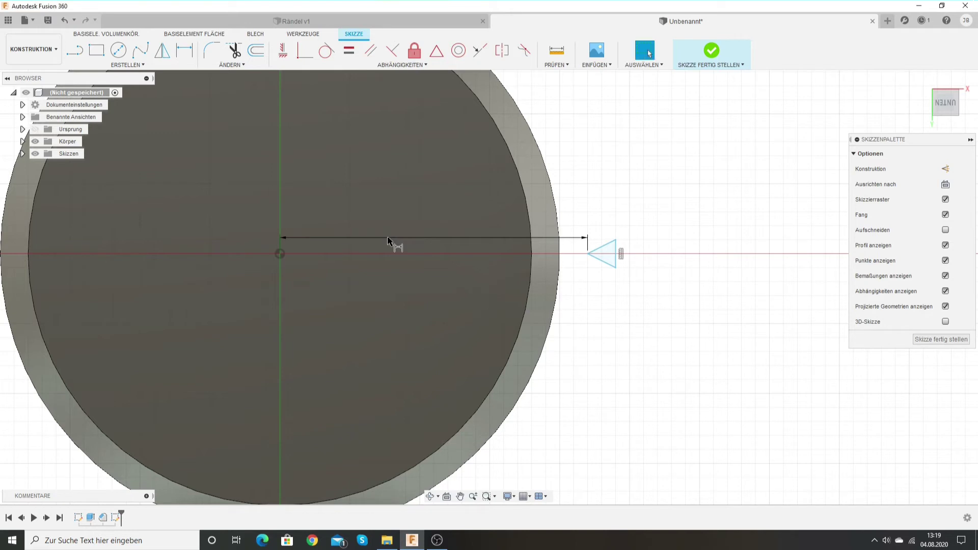
key(Return)
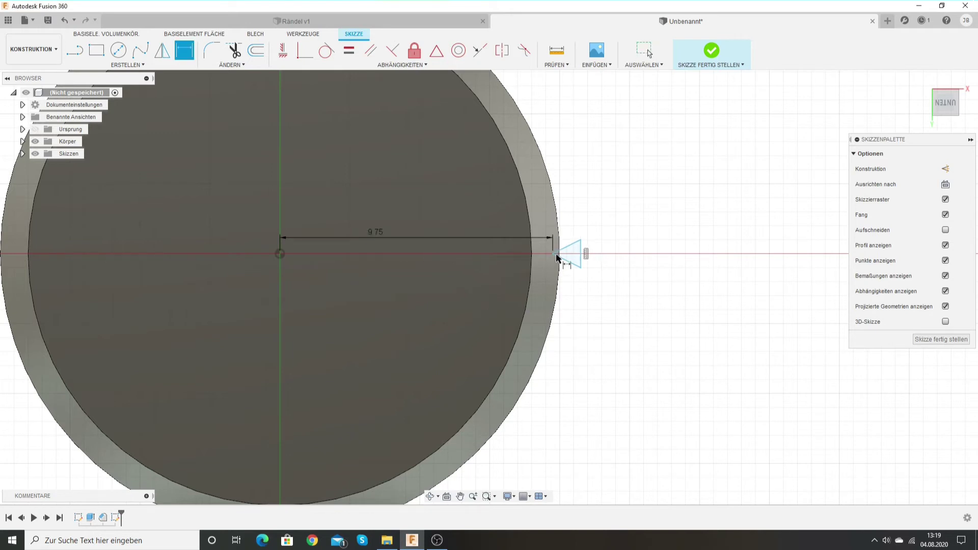
scroll(563, 258, up, 3)
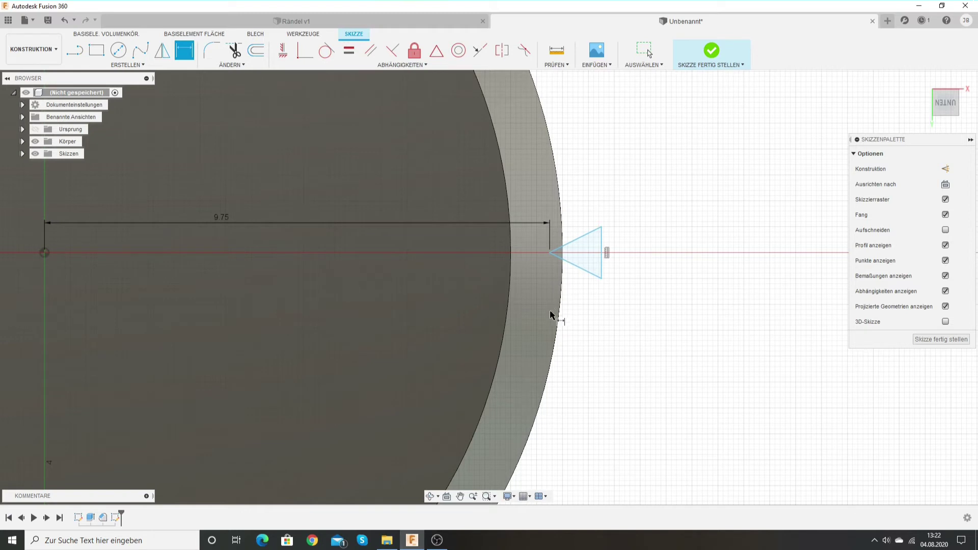
scroll(550, 313, down, 5)
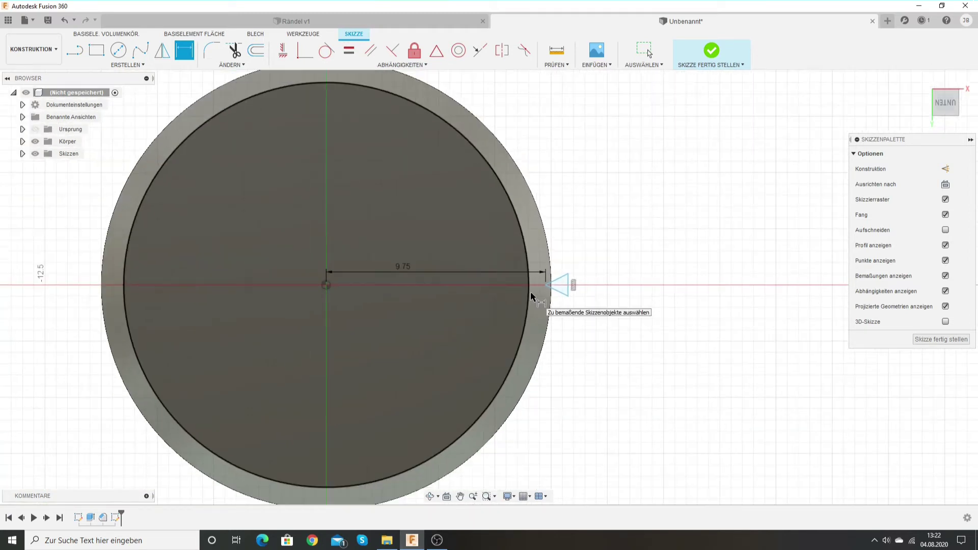
scroll(531, 291, down, 1)
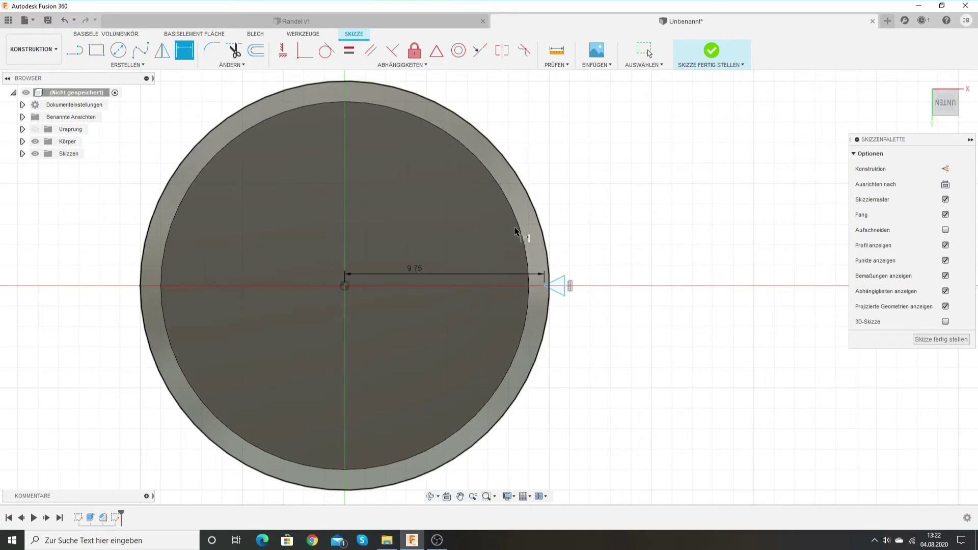
- Start a circular pattern centred on the origin with the triangle's three lines as objects
click(139, 65)
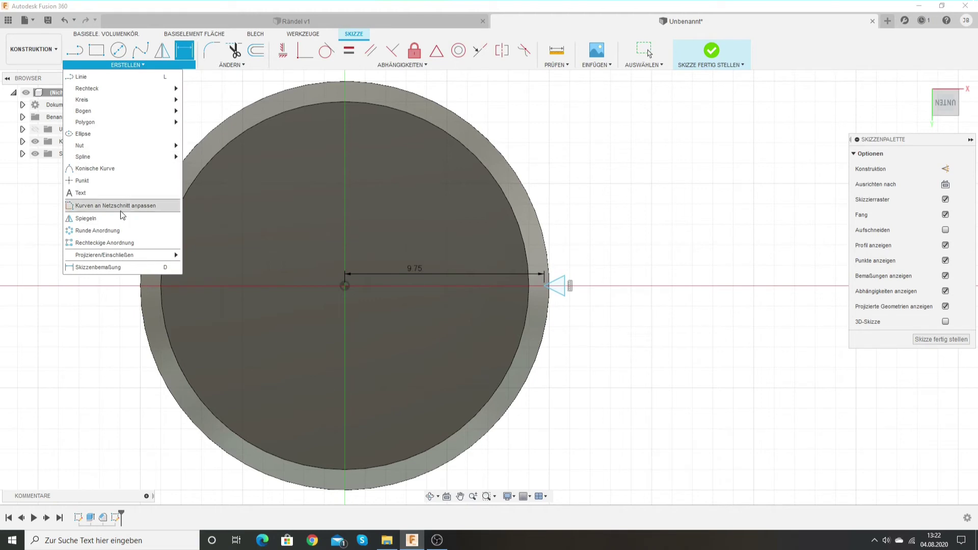
click(109, 231)
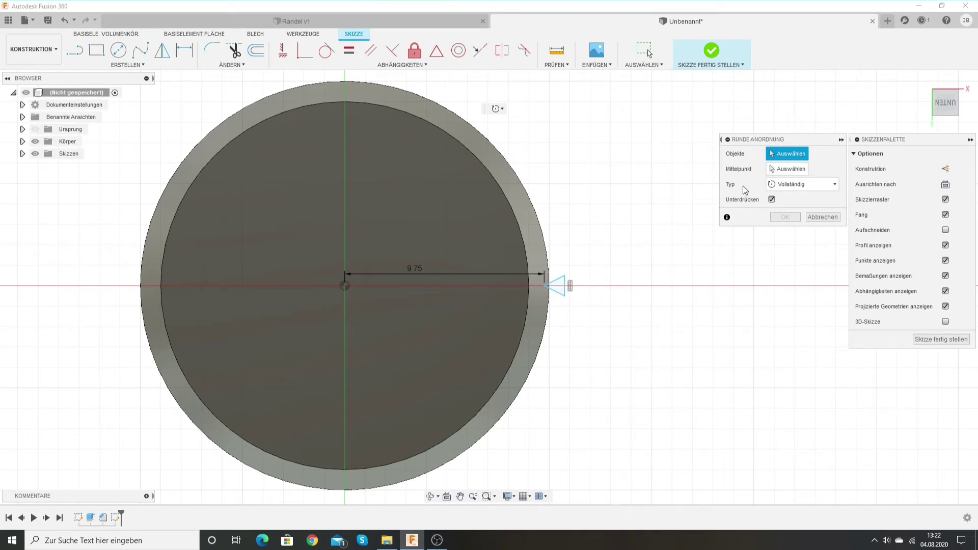
click(781, 172)
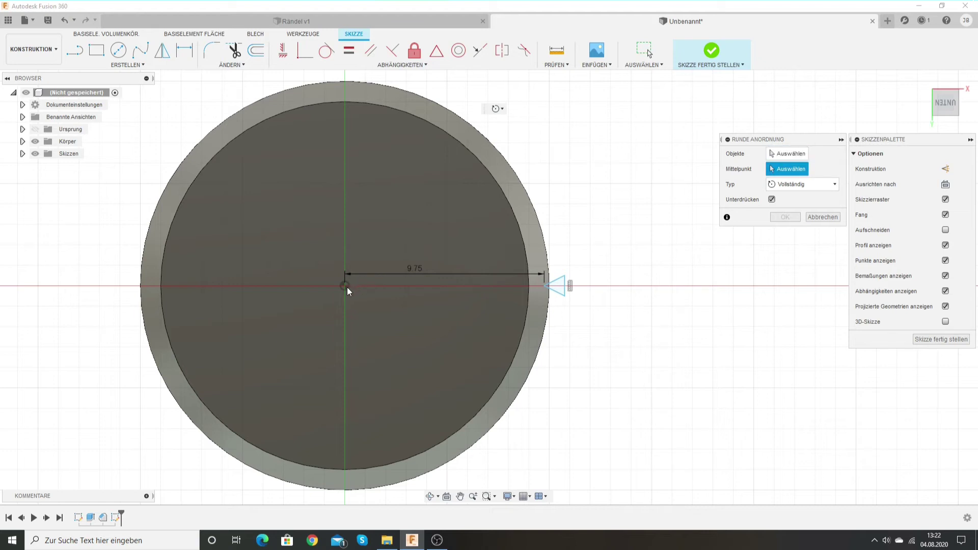
click(344, 287)
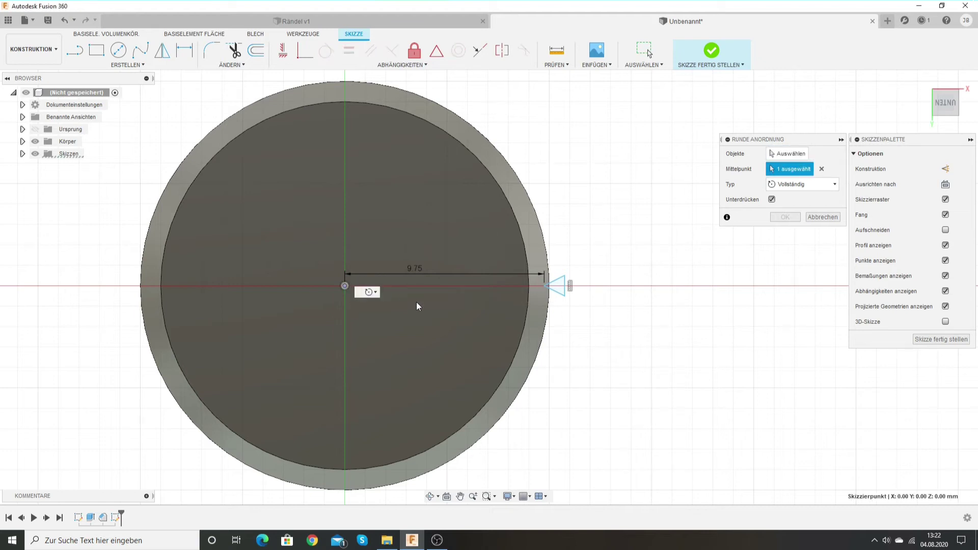
click(782, 154)
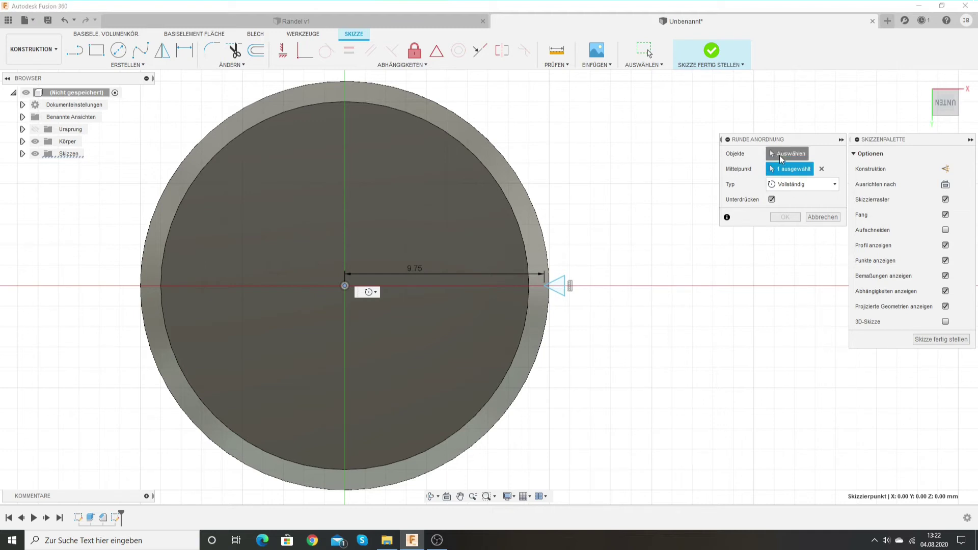
click(555, 286)
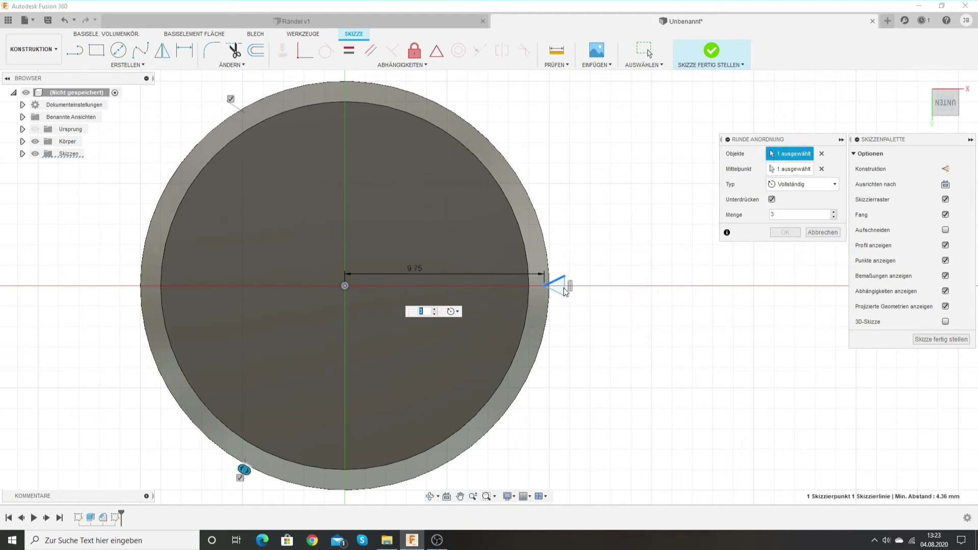
click(558, 293)
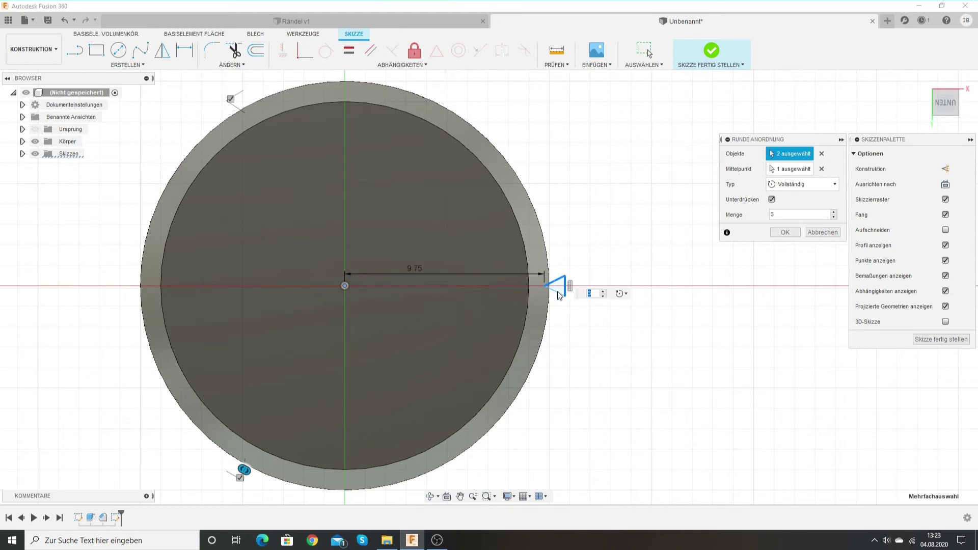
click(564, 288)
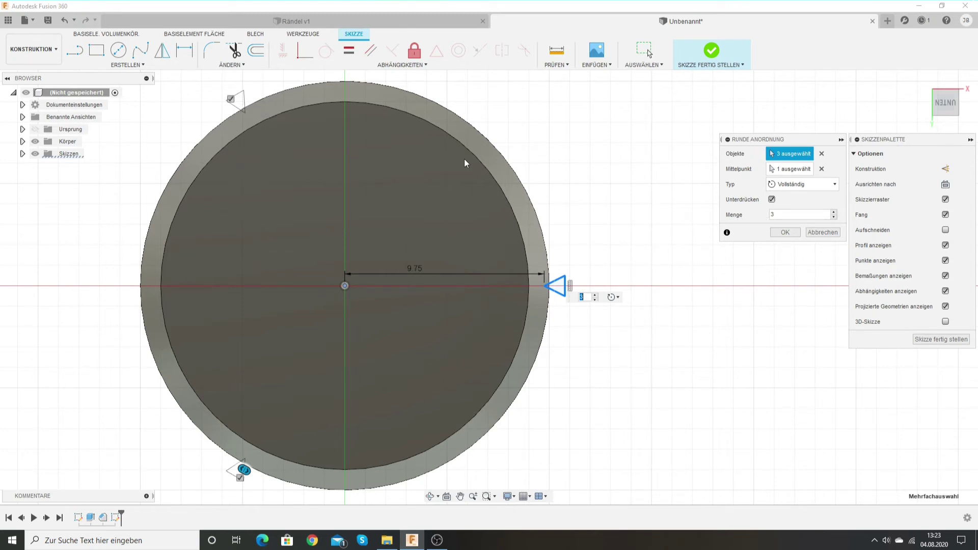
- Set the pattern quantity to 70, confirm it, and finish the sketch
double_click(782, 215)
text(70)
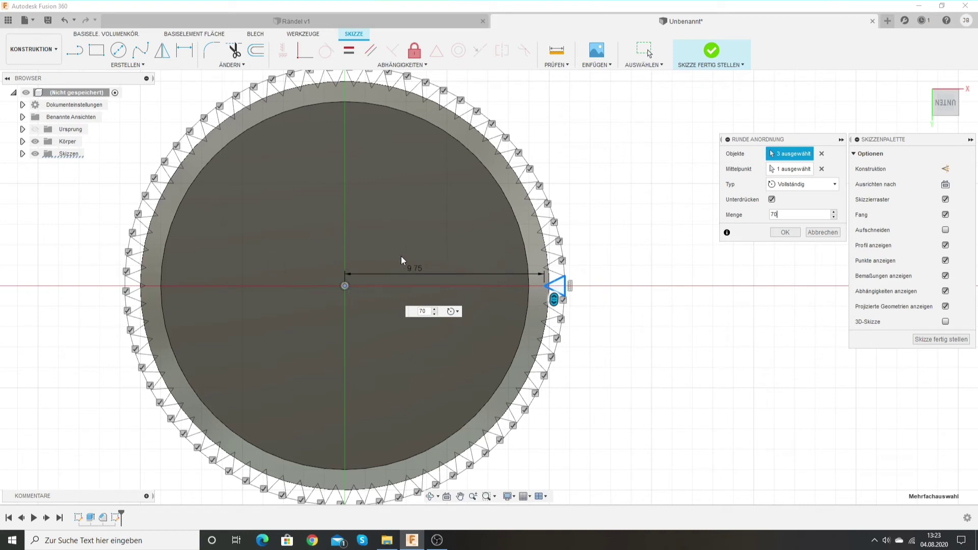
click(784, 234)
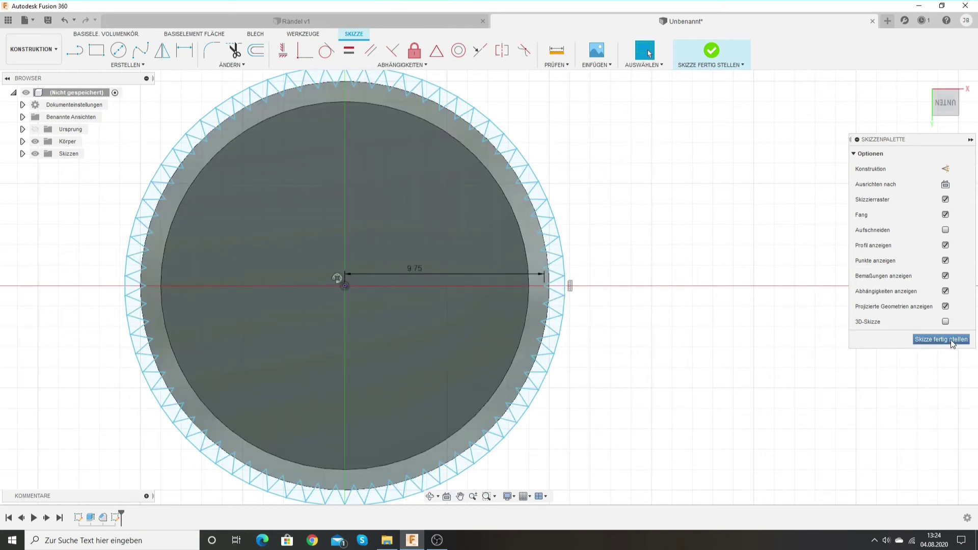
click(950, 339)
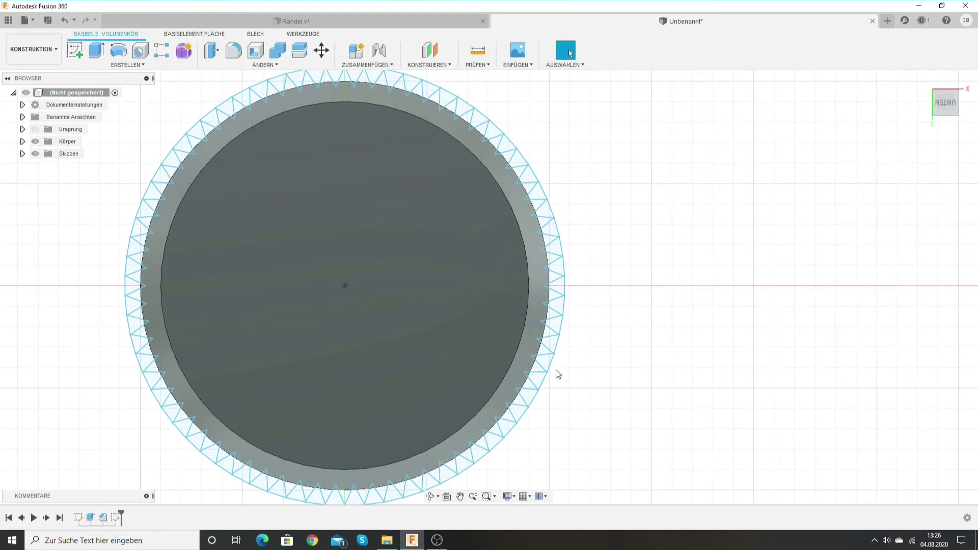
- Clear the profile selection and tilt the view from below to a 3D angle of the chamfered cylinder
scroll(459, 353, down, 1)
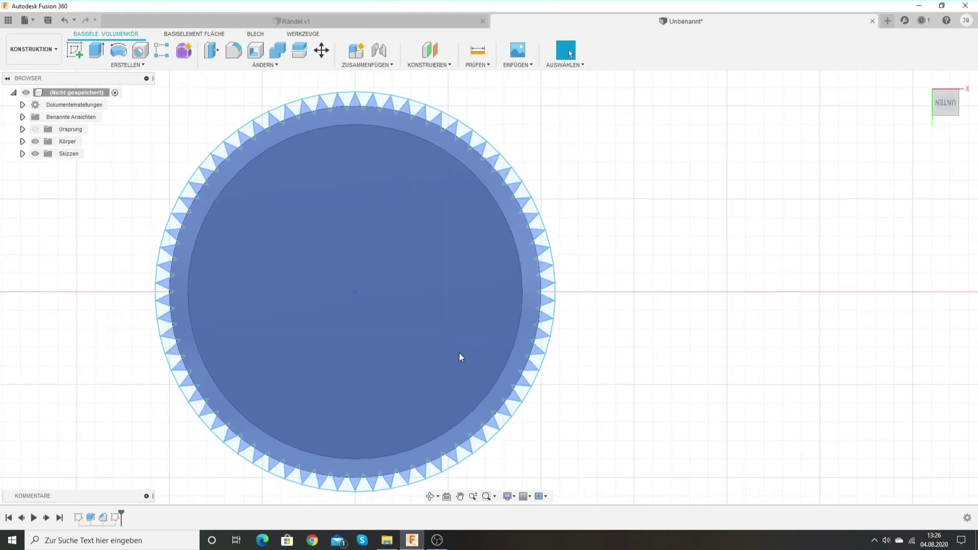
click(635, 273)
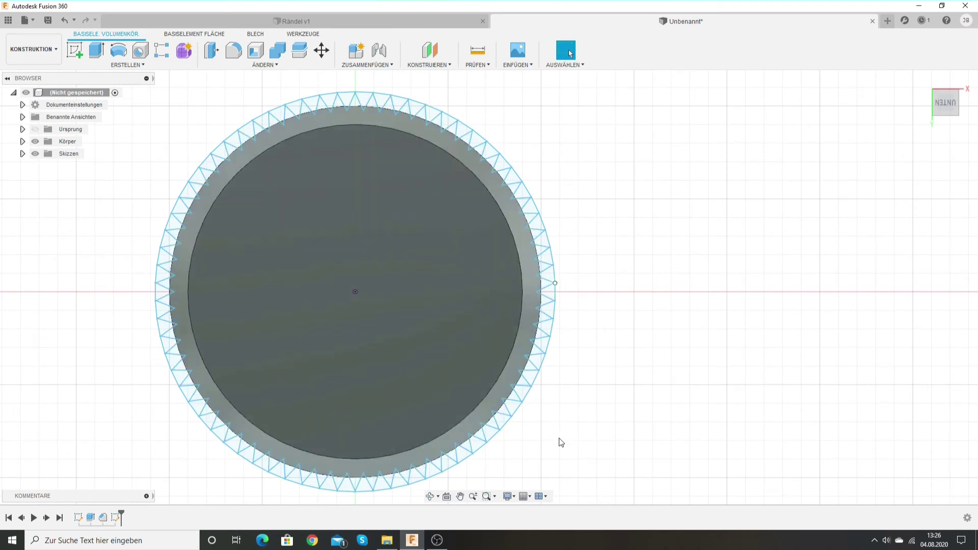
click(432, 496)
drag(633, 350, 619, 437)
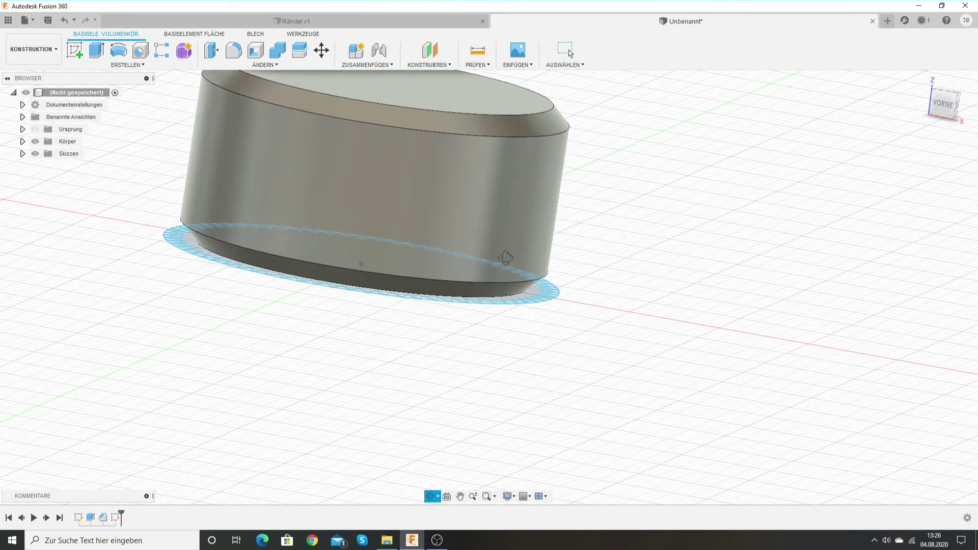
click(460, 496)
drag(435, 338, 463, 367)
key(Escape)
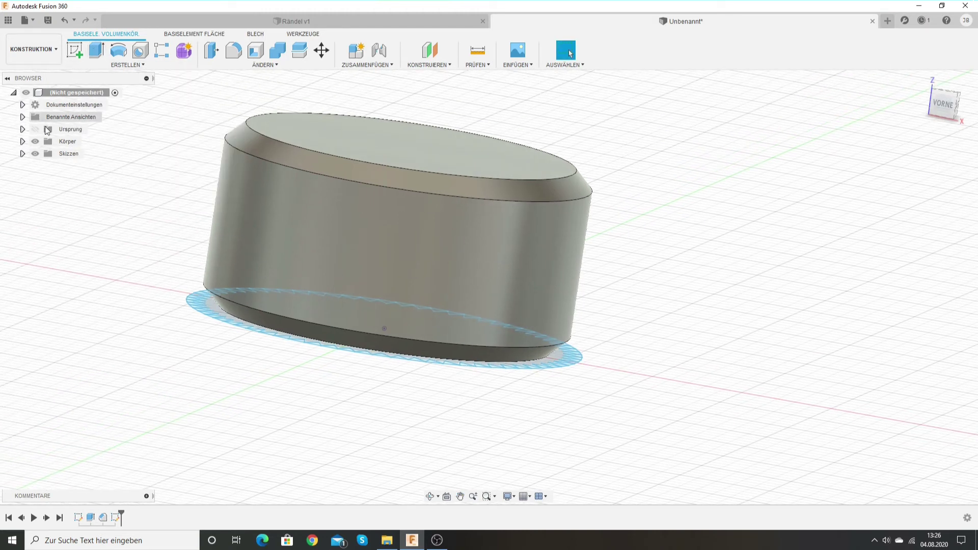
- Expand the sketches folder, select Skizze2, and start a new extrusion
click(23, 154)
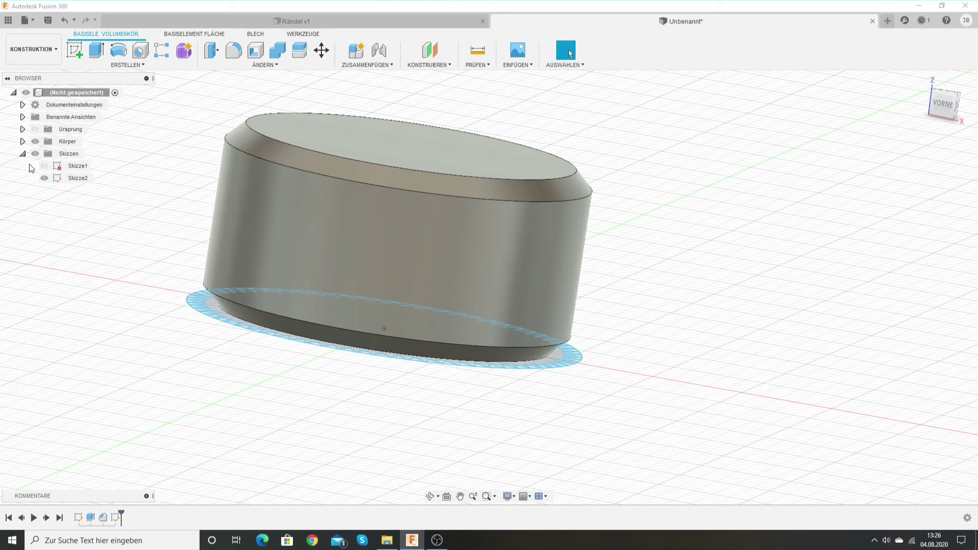
click(75, 180)
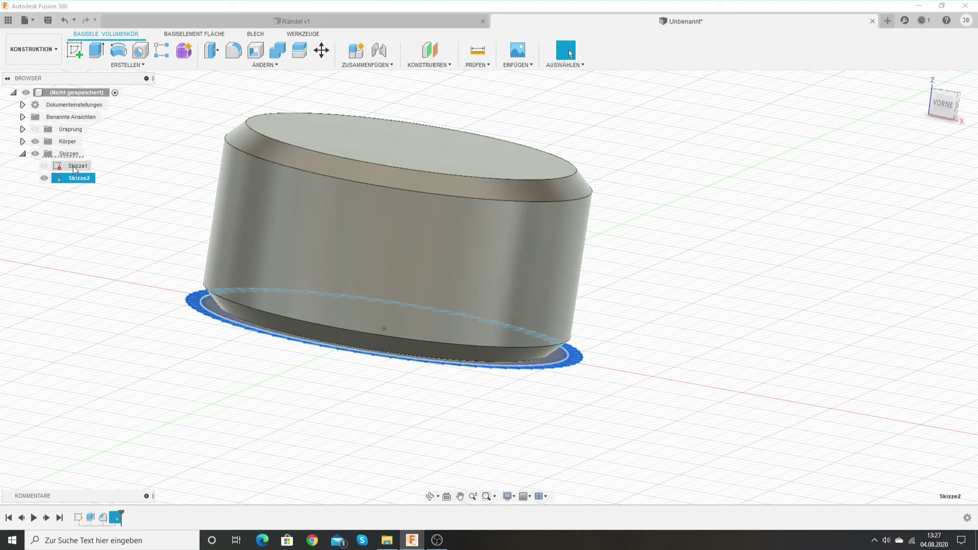
click(98, 50)
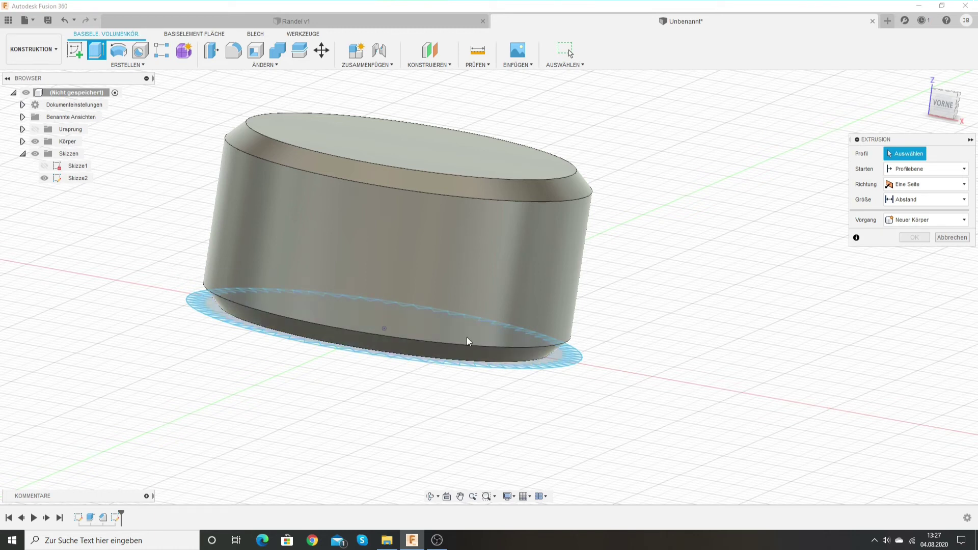
- Snap to the straight-on bottom view and zoom in on the triangle ring
click(429, 496)
mouse_move(410, 438)
mouse_down()
mouse_move(431, 411)
mouse_move(457, 309)
mouse_up()
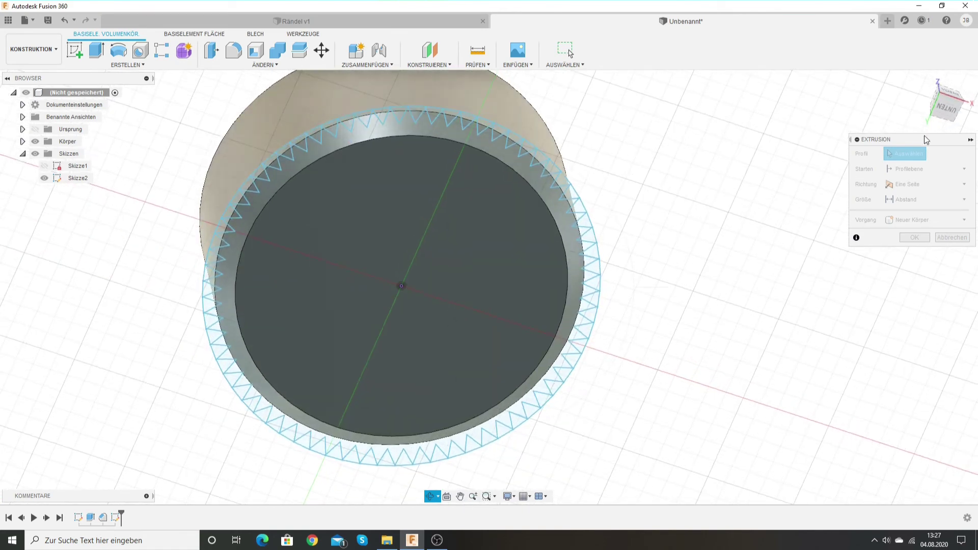
click(947, 109)
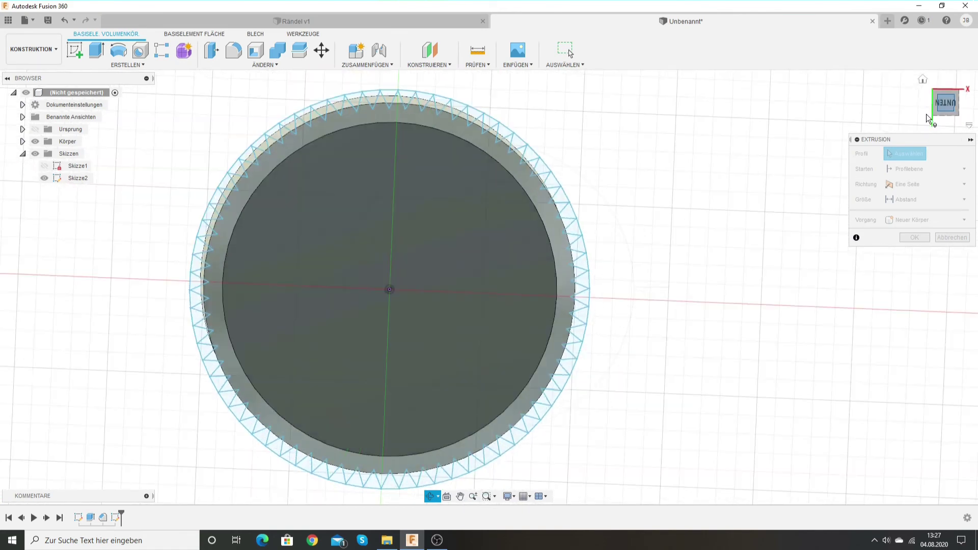
click(460, 496)
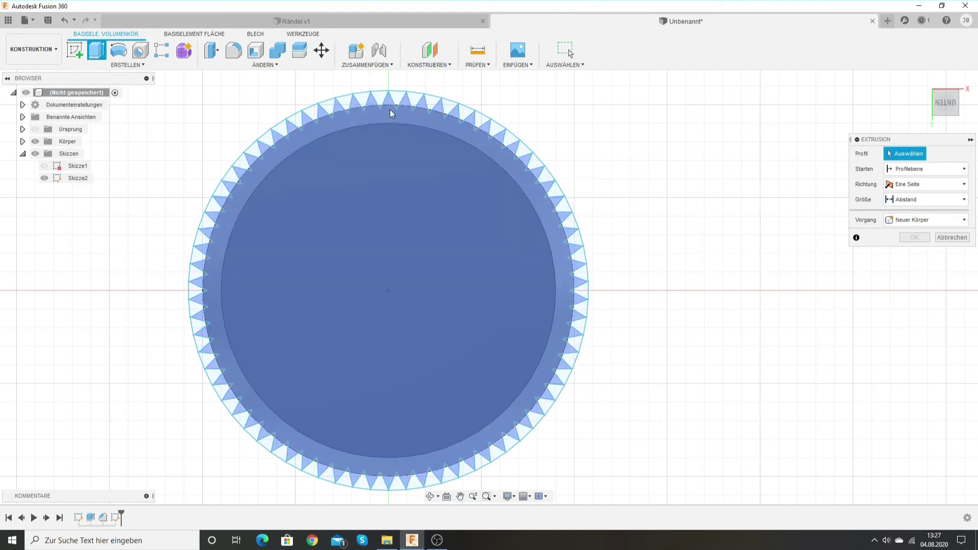
scroll(389, 109, up, 2)
scroll(401, 109, up, 1)
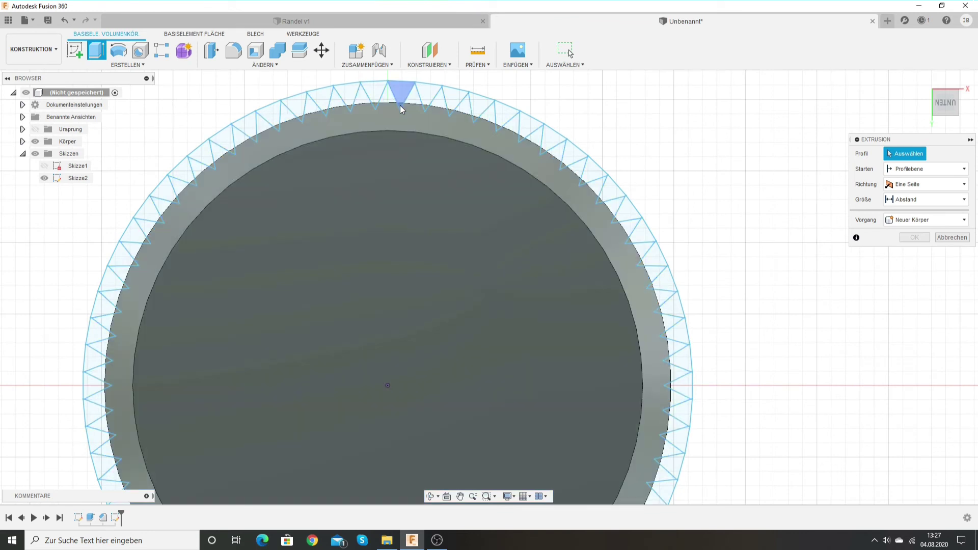
scroll(401, 106, up, 2)
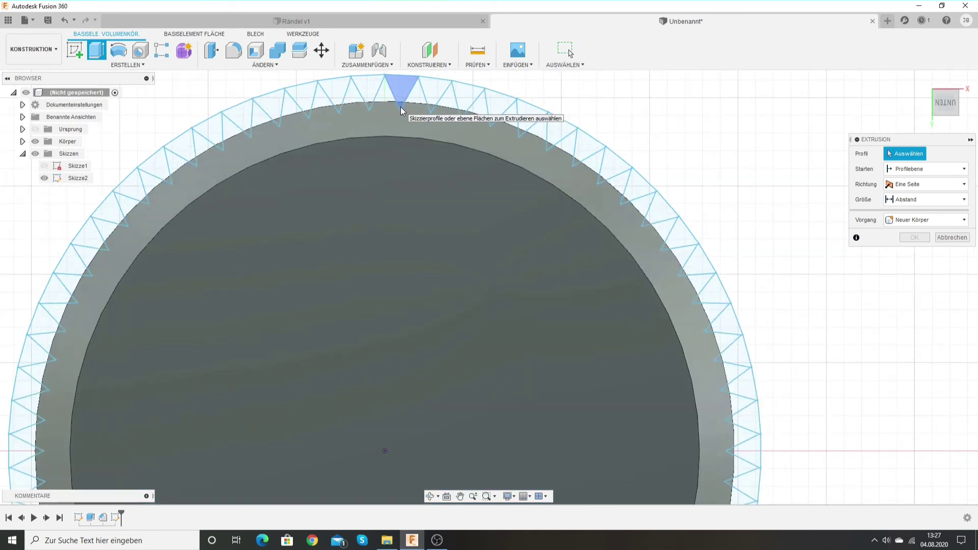
scroll(401, 108, up, 1)
- Select the knurl triangle profiles around the rim until all 70 are chosen
click(400, 107)
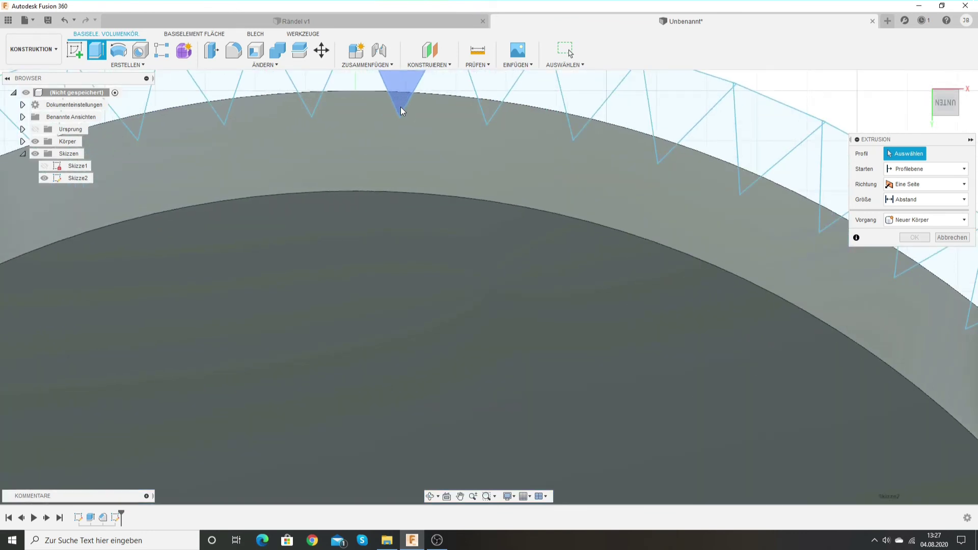
scroll(461, 149, down, 3)
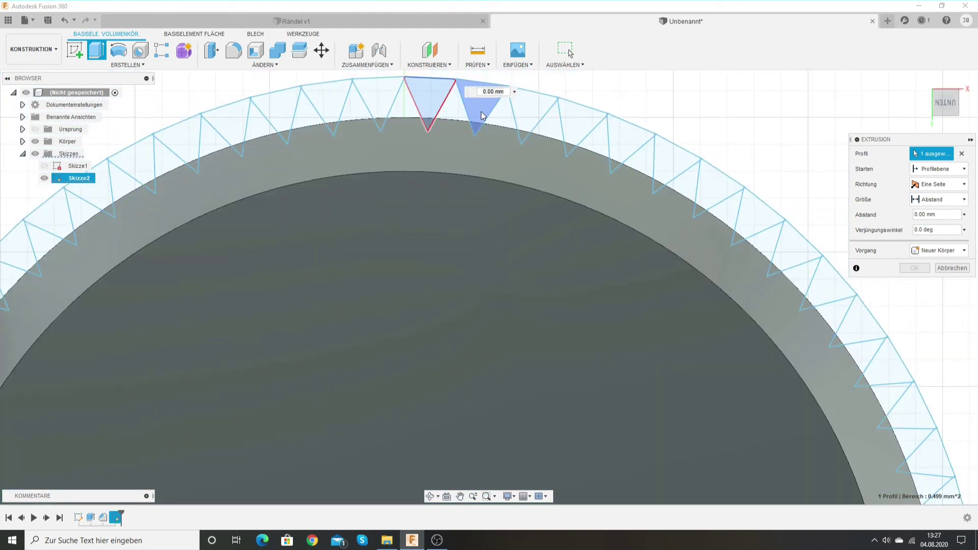
click(482, 115)
click(533, 115)
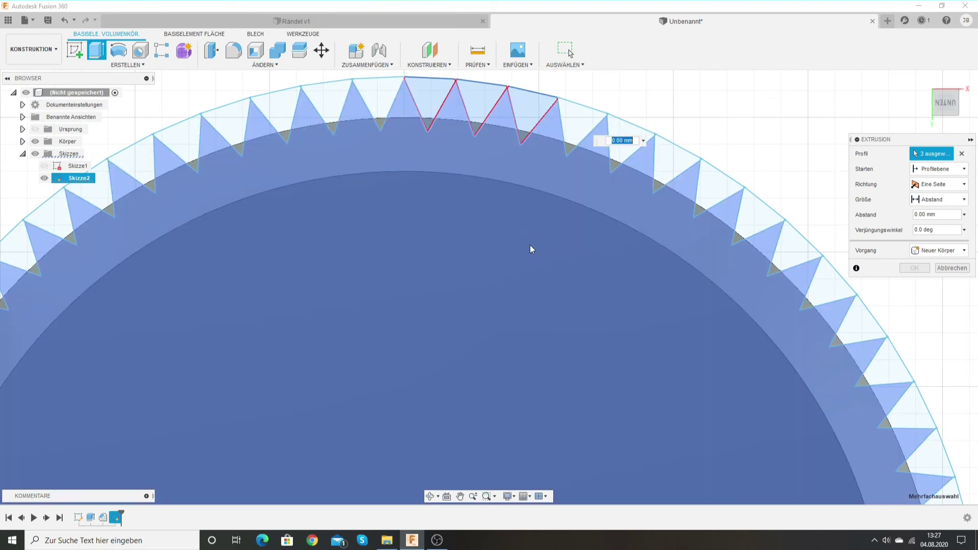
scroll(531, 249, down, 5)
scroll(546, 247, down, 3)
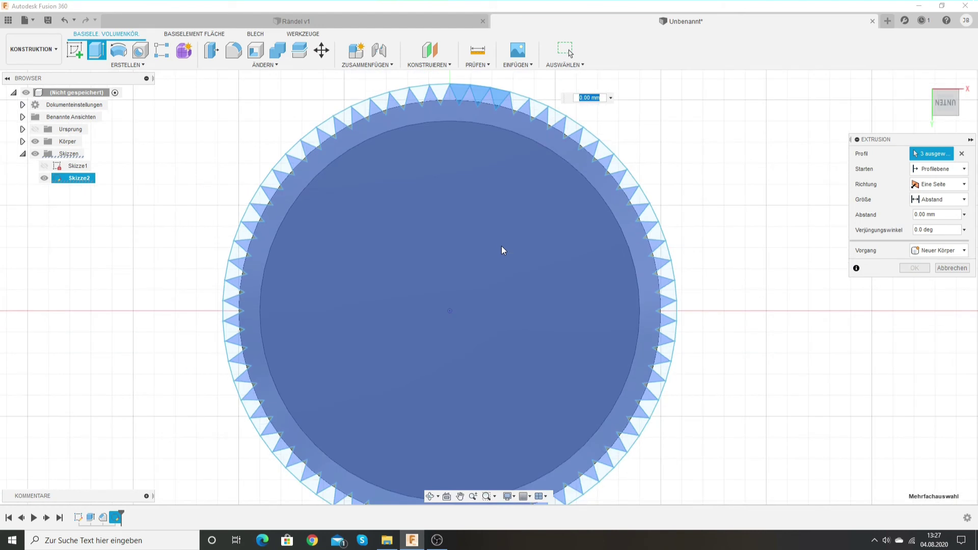
scroll(501, 254, down, 2)
middle_drag(503, 265, 493, 241)
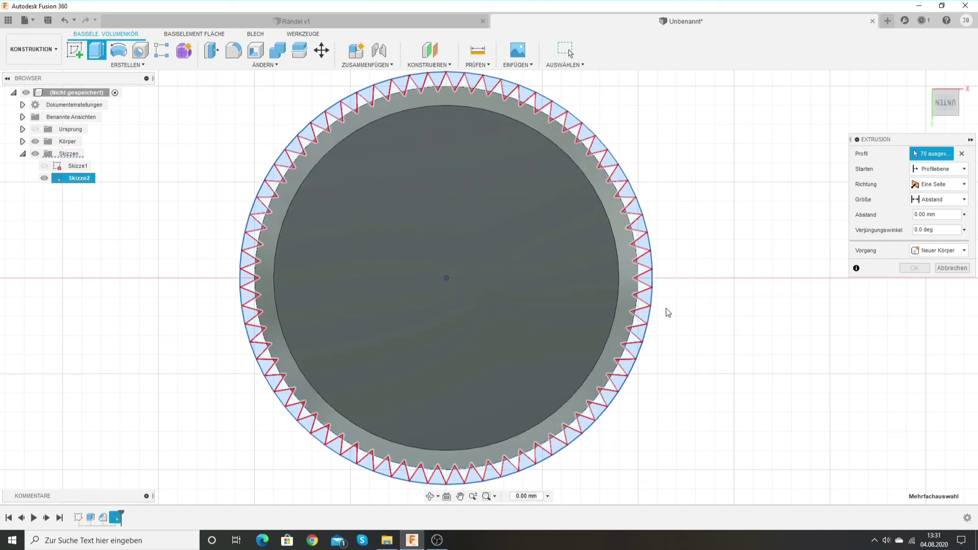
click(431, 497)
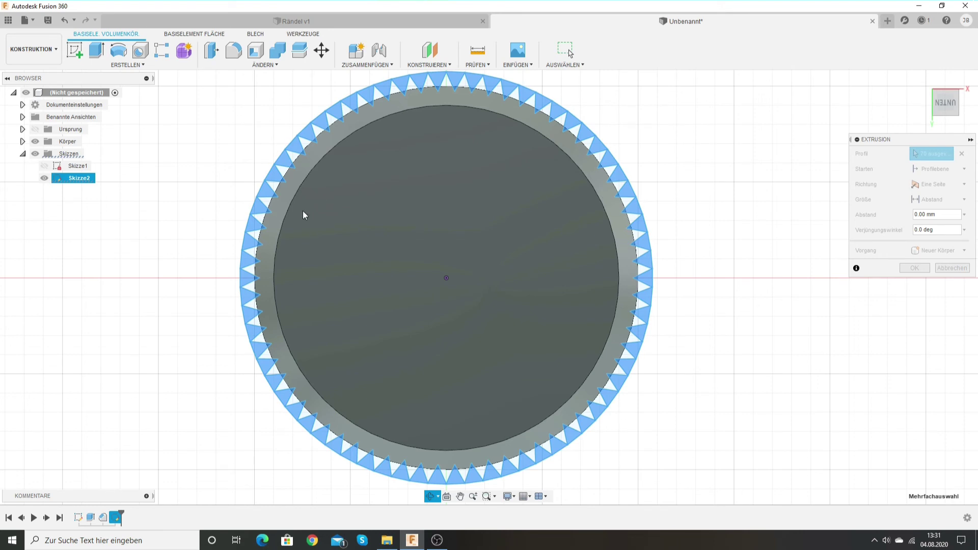
- Tilt to a 3D view and enter a 10 mm cut depth for the 70 triangles
key(Escape)
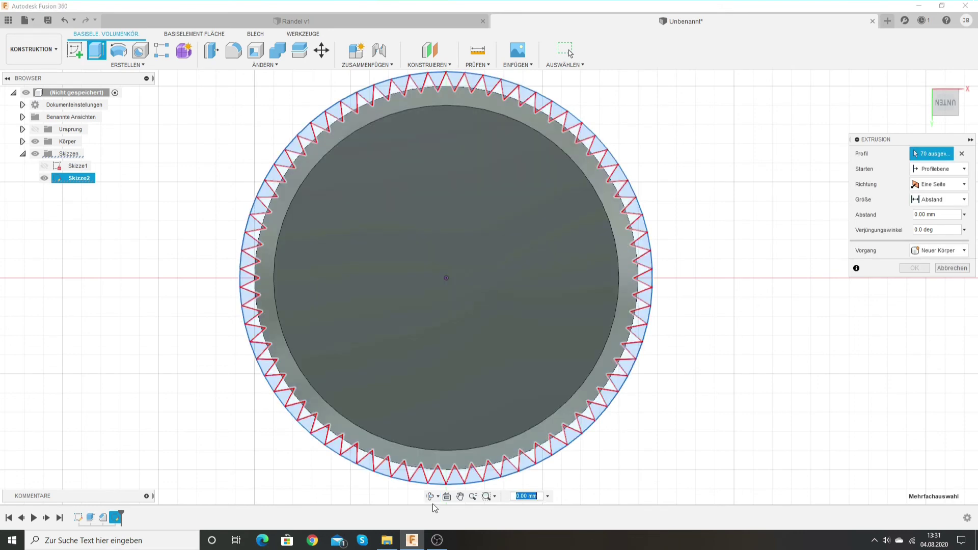
click(430, 496)
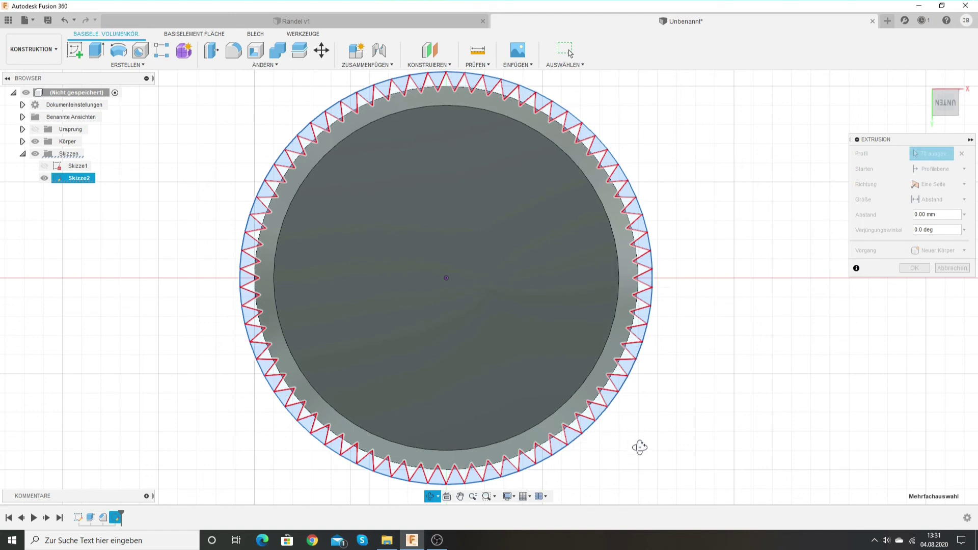
mouse_move(627, 438)
mouse_down()
mouse_move(517, 382)
mouse_move(550, 393)
mouse_up()
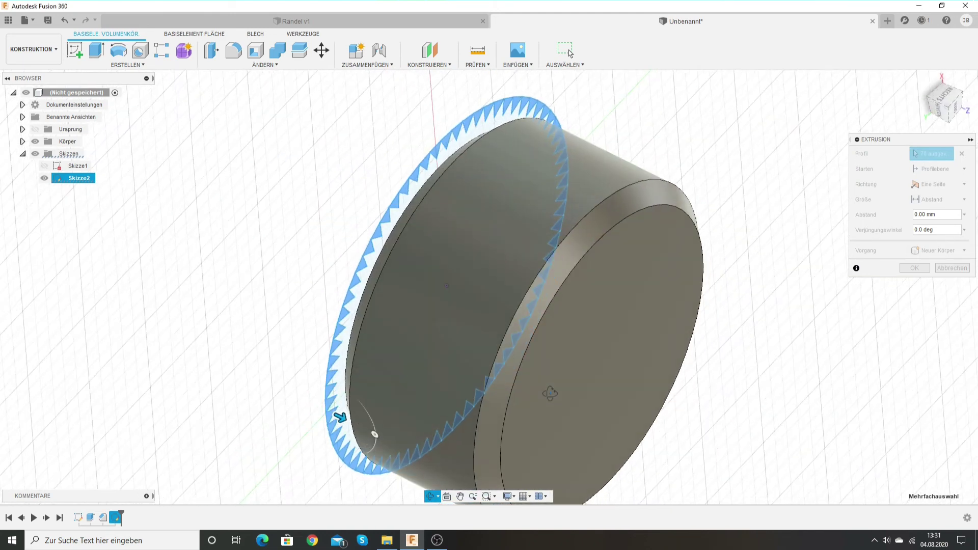
click(460, 496)
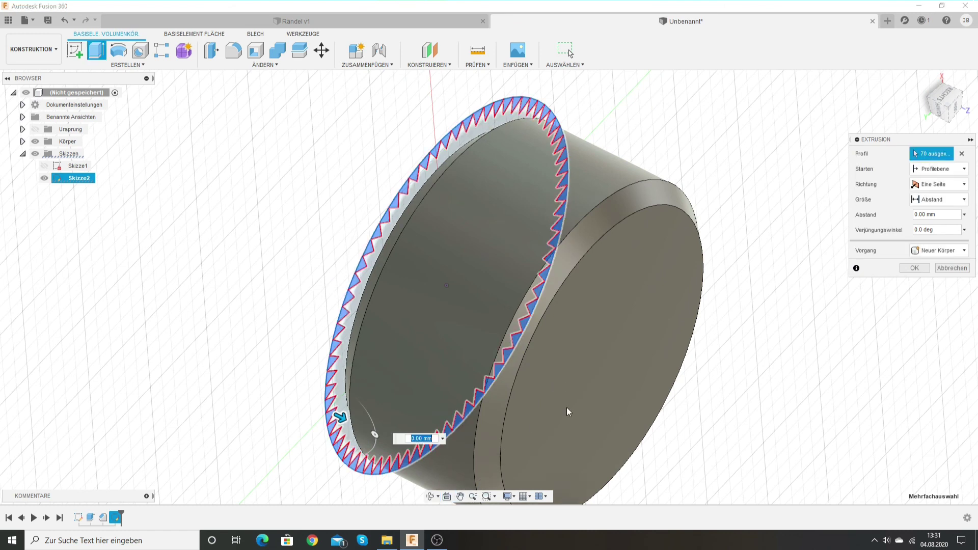
drag(558, 400, 499, 347)
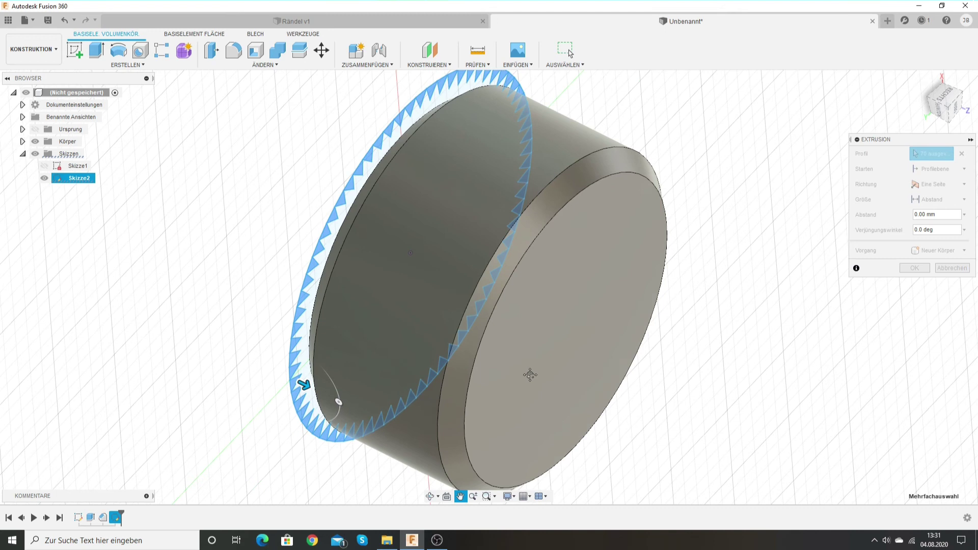
key(Escape)
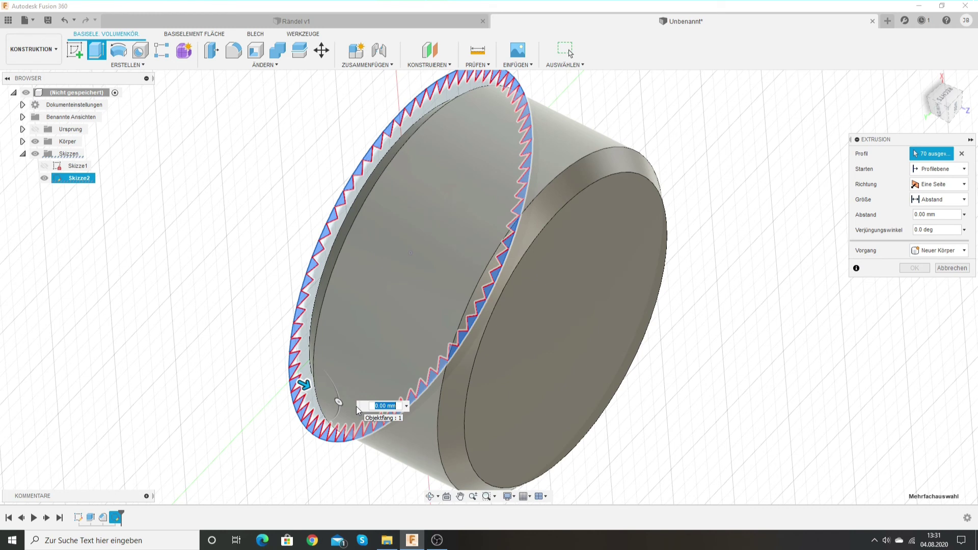
text(1)
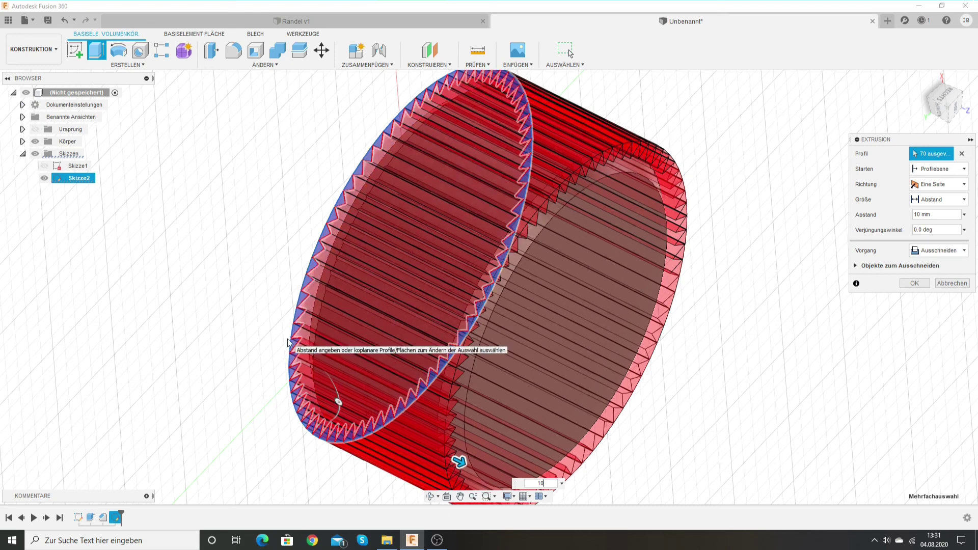
- Check the groove preview and apply the 10 mm cut with all 70 triangle profiles
click(431, 496)
drag(637, 423, 573, 421)
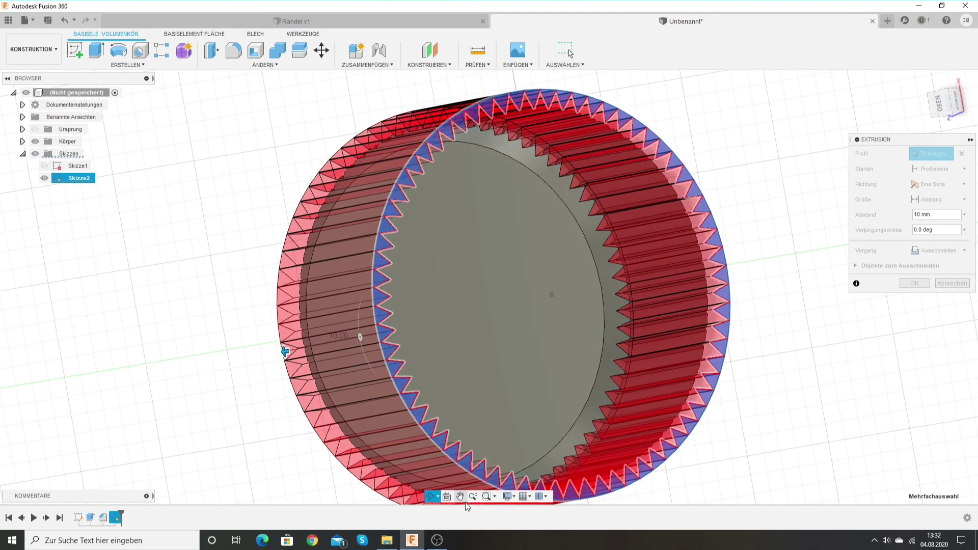
click(460, 497)
key(Escape)
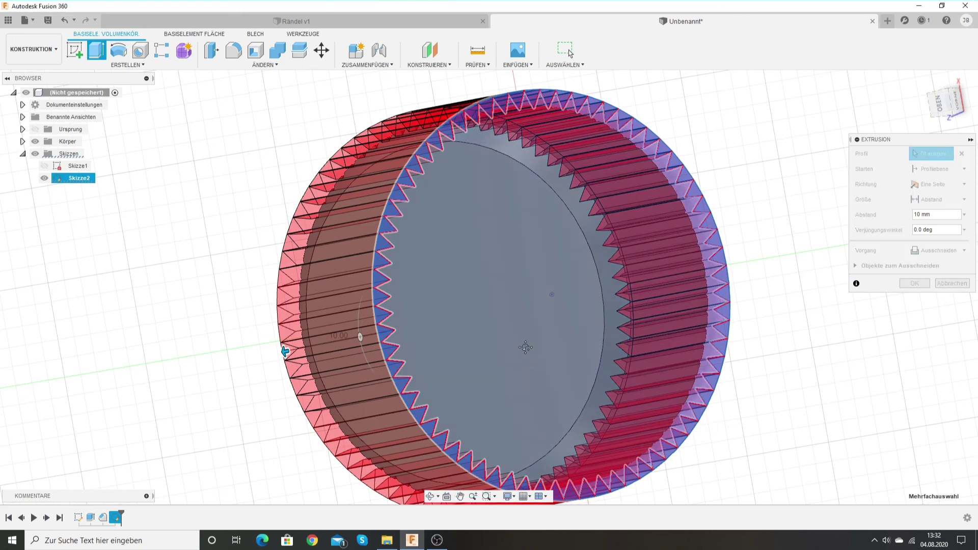
click(589, 334)
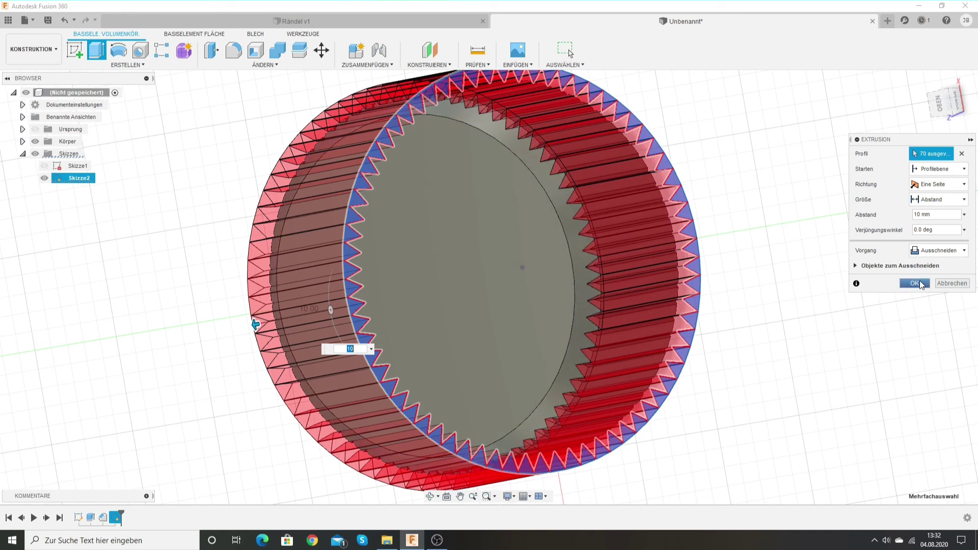
click(914, 283)
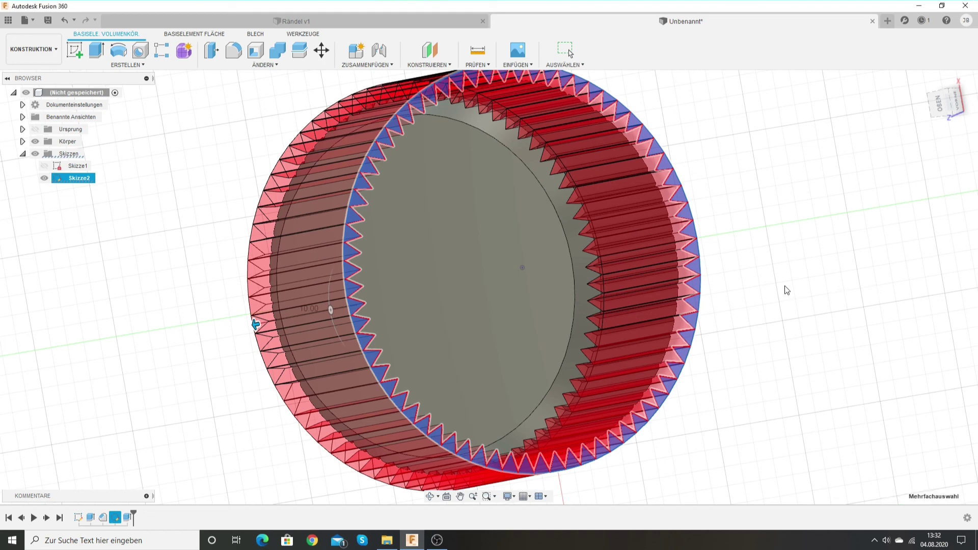
key(Return)
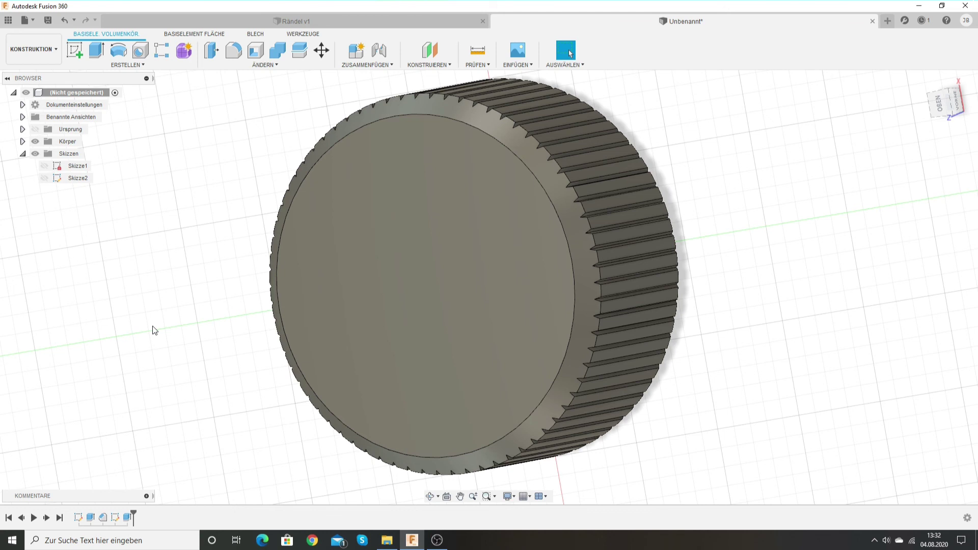
- Collapse the Skizzen folder in the browser
click(23, 155)
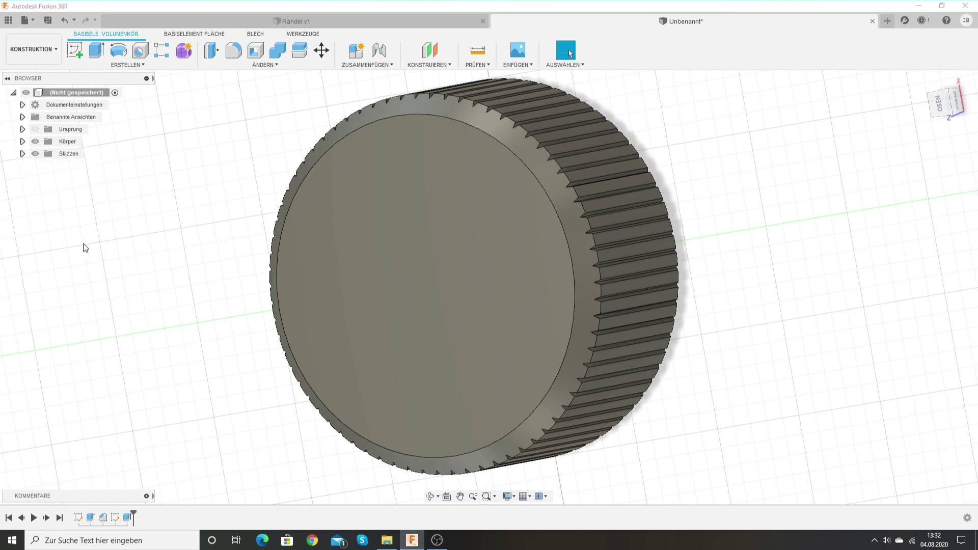